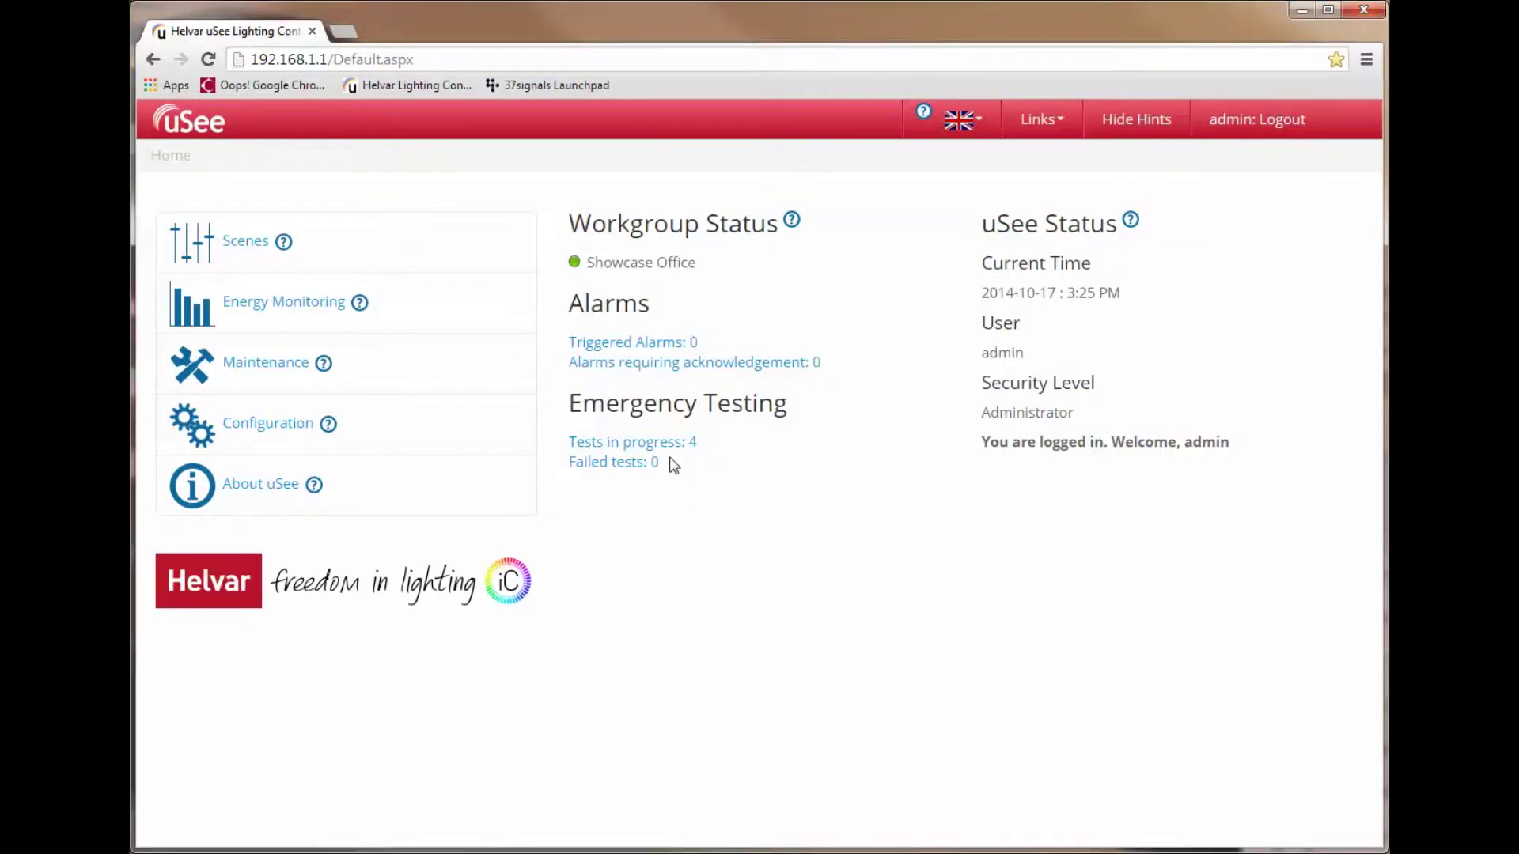
- Go to Maintenance, view the Triggered Alarms list, then move to the empty Edit Alarms page
{"action": "left_click", "coordinate": [260, 370]}
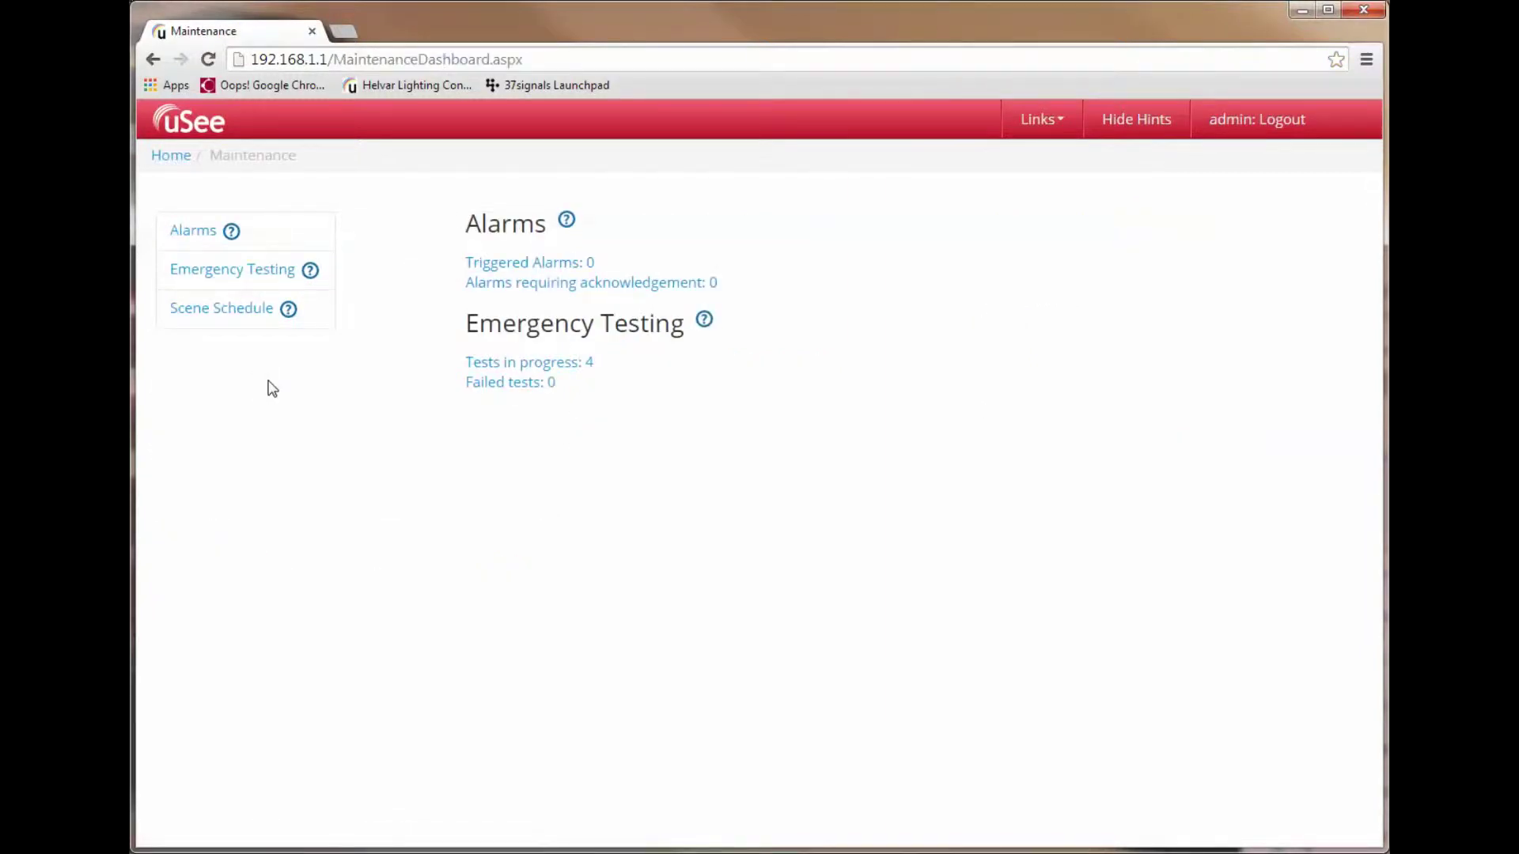
{"action": "left_click", "coordinate": [205, 237]}
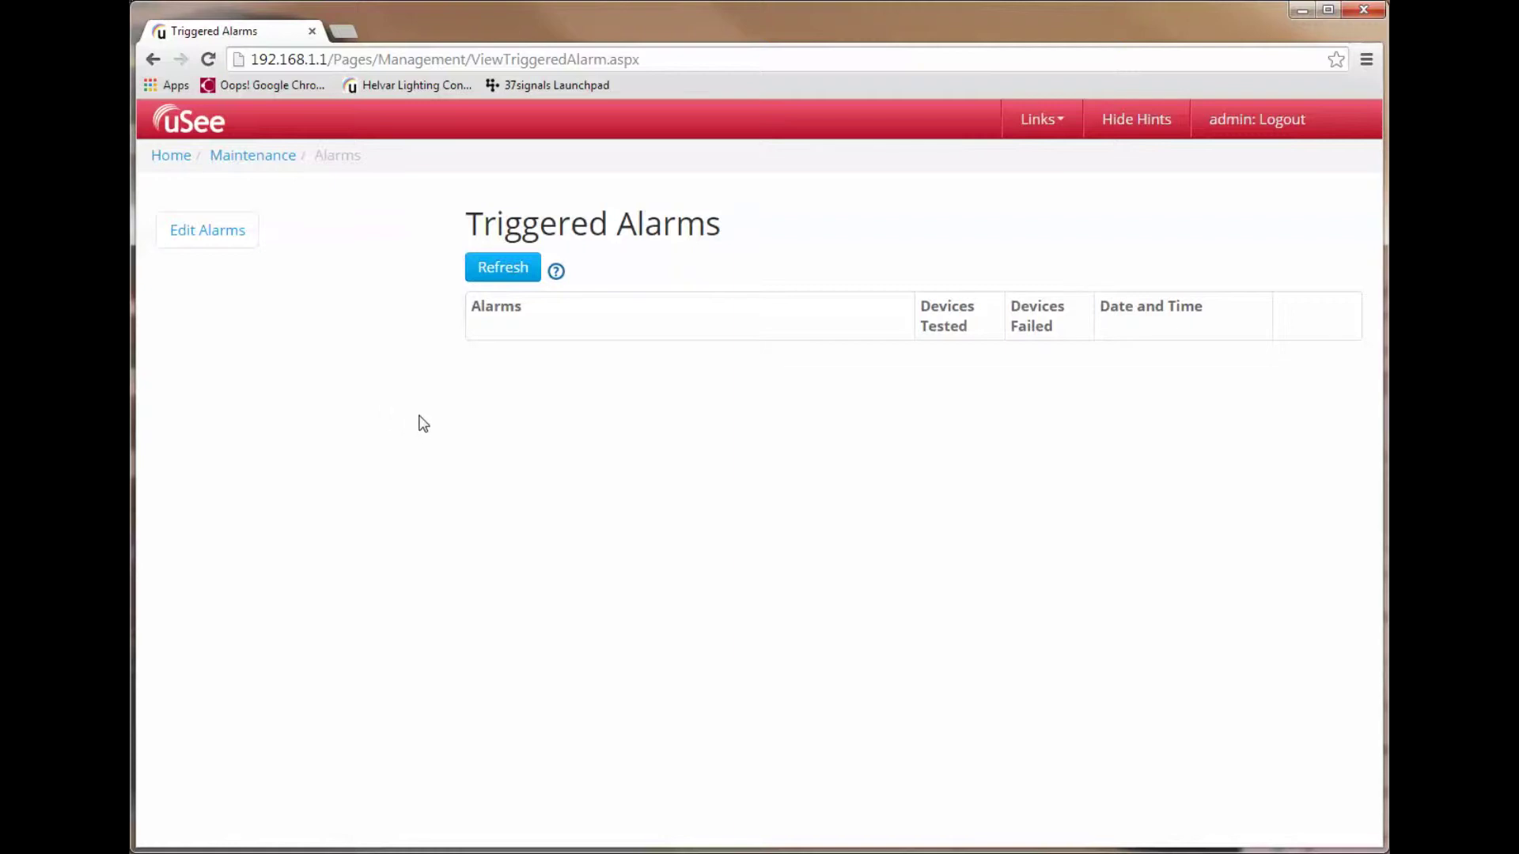
{"action": "left_click", "coordinate": [220, 242]}
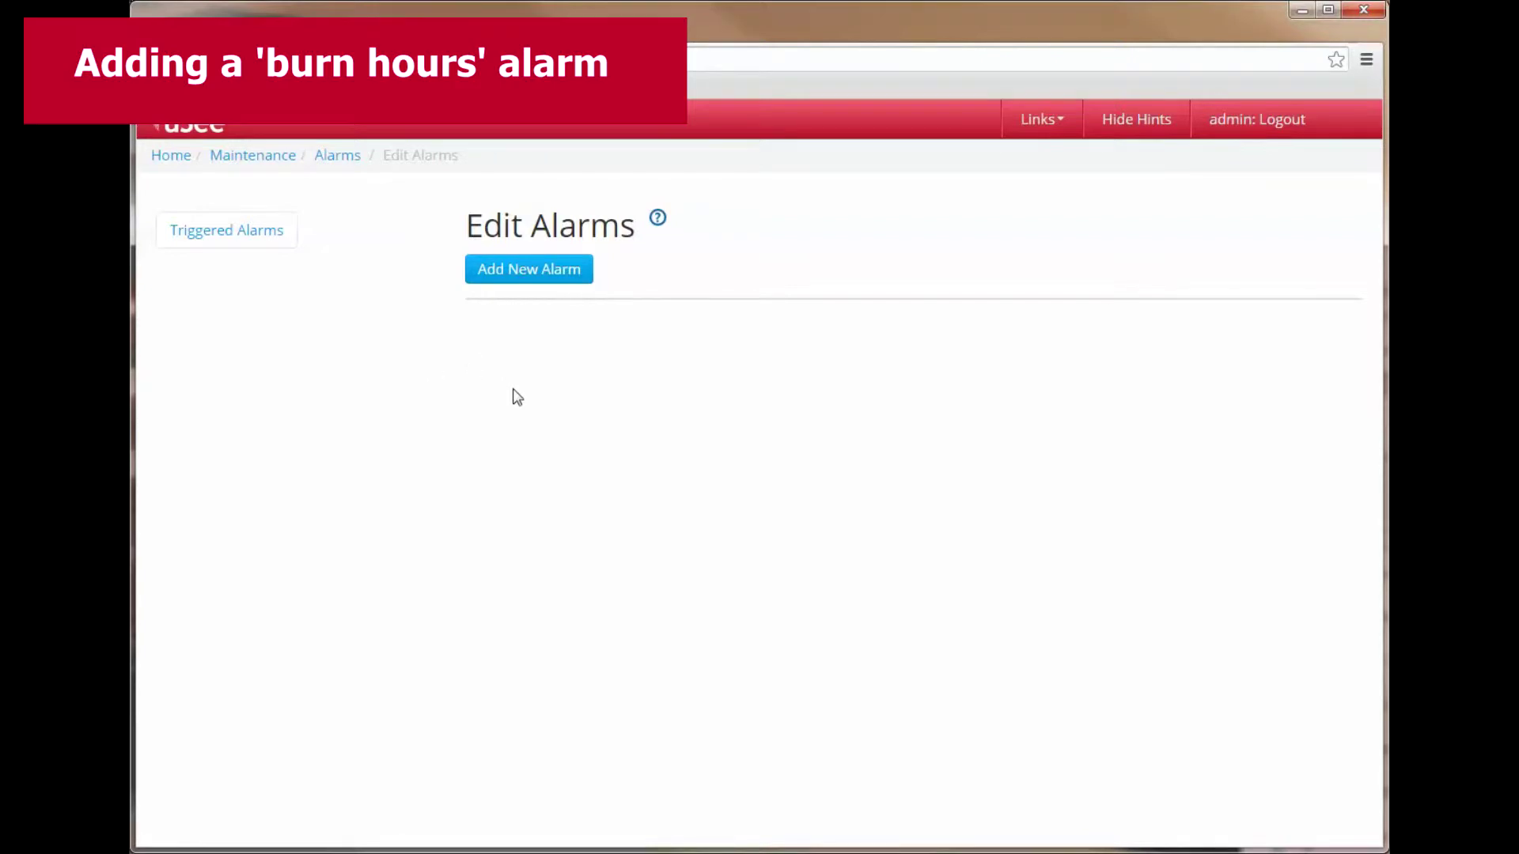
- Add a new alarm of type Burn Hours with Single Device scope
{"action": "left_click", "coordinate": [529, 271]}
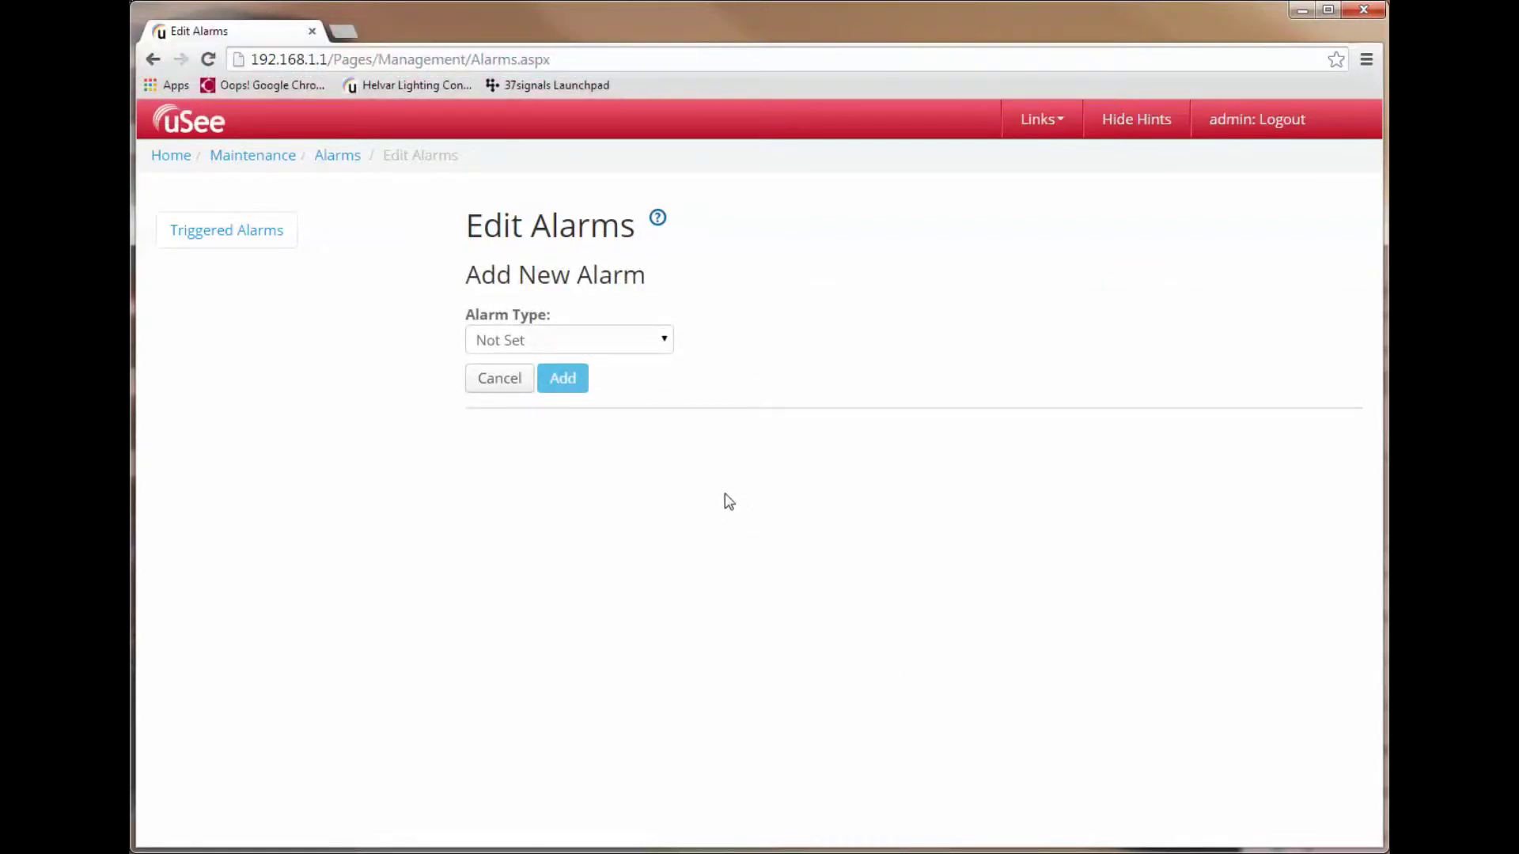
{"action": "left_click", "coordinate": [664, 342]}
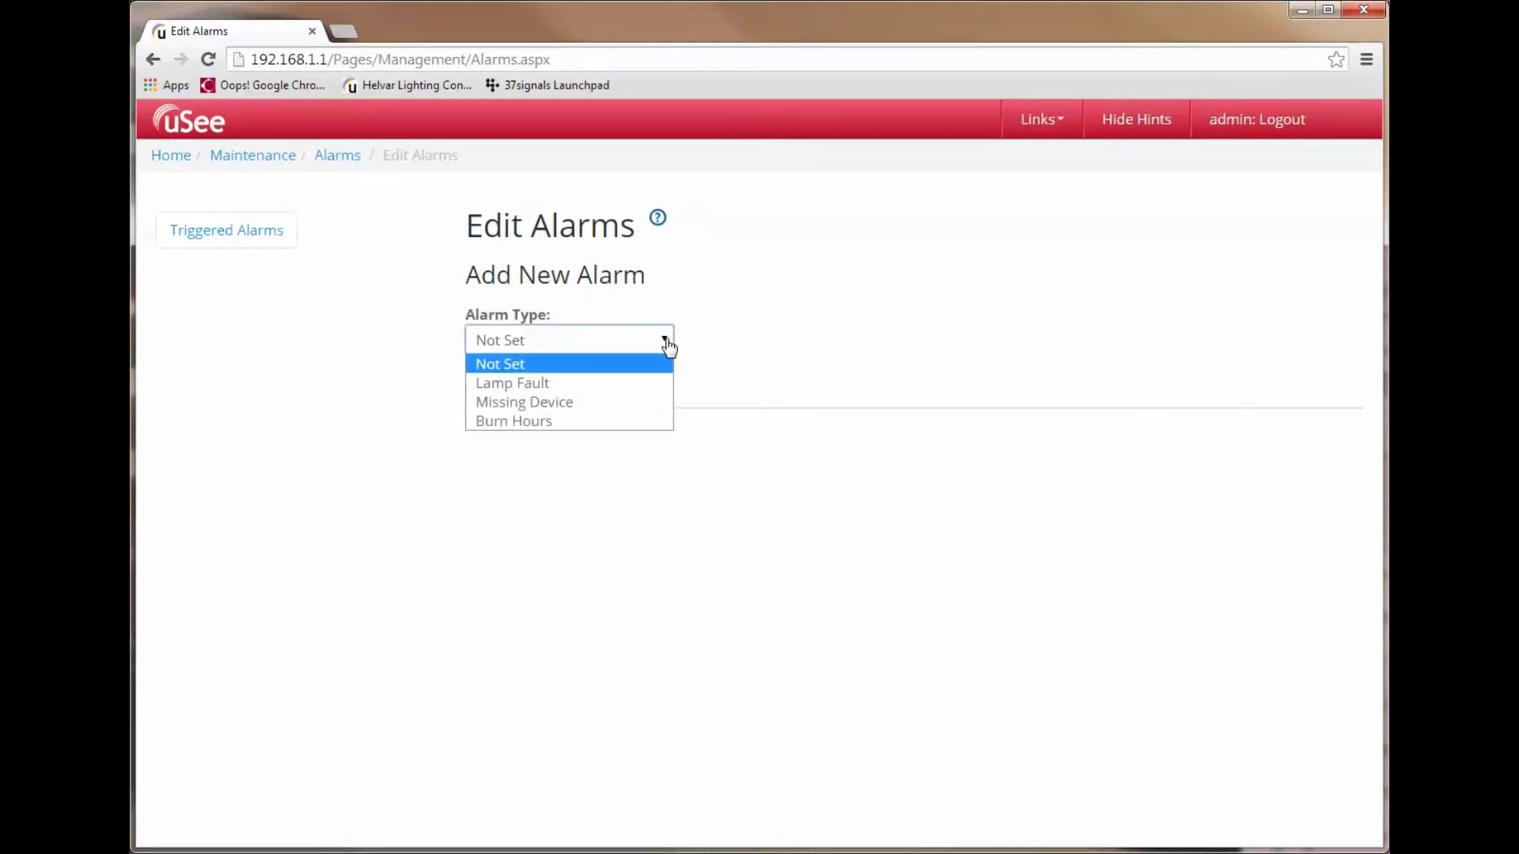
{"action": "left_click", "coordinate": [553, 422]}
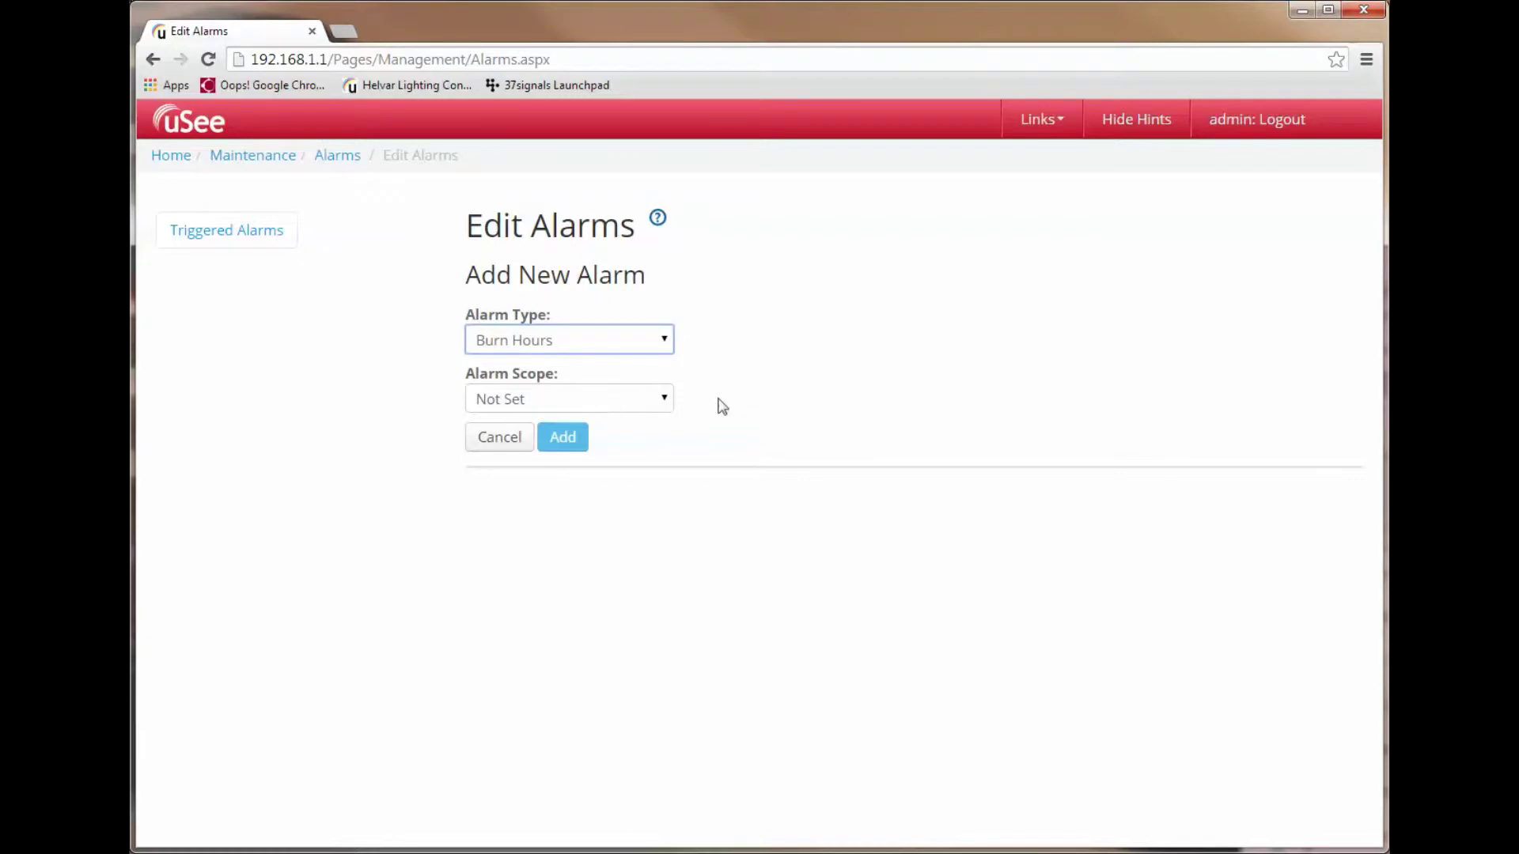
{"action": "left_click", "coordinate": [666, 401]}
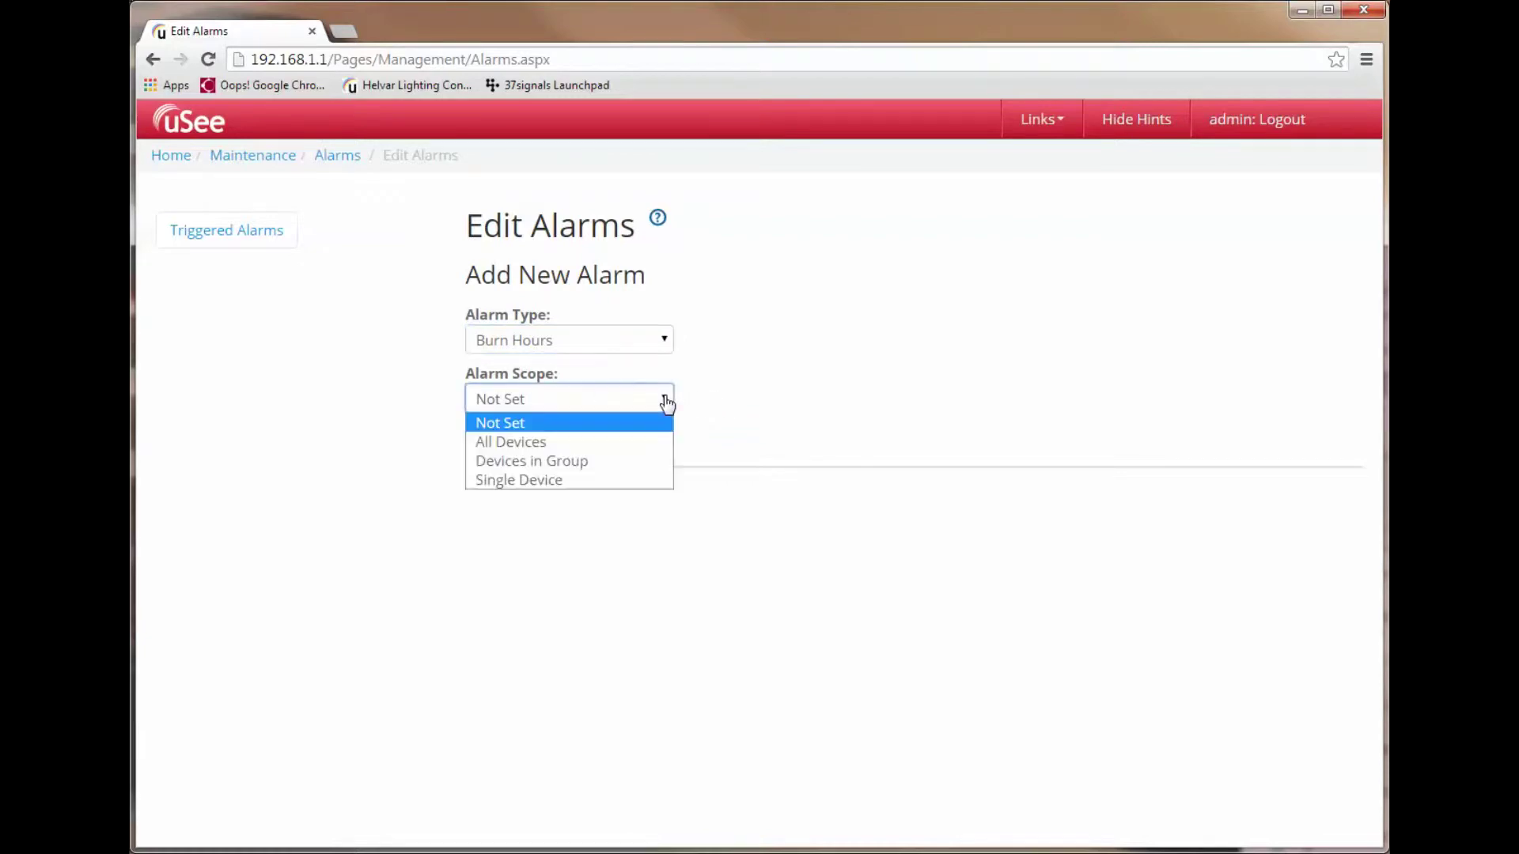
{"action": "left_click", "coordinate": [576, 481]}
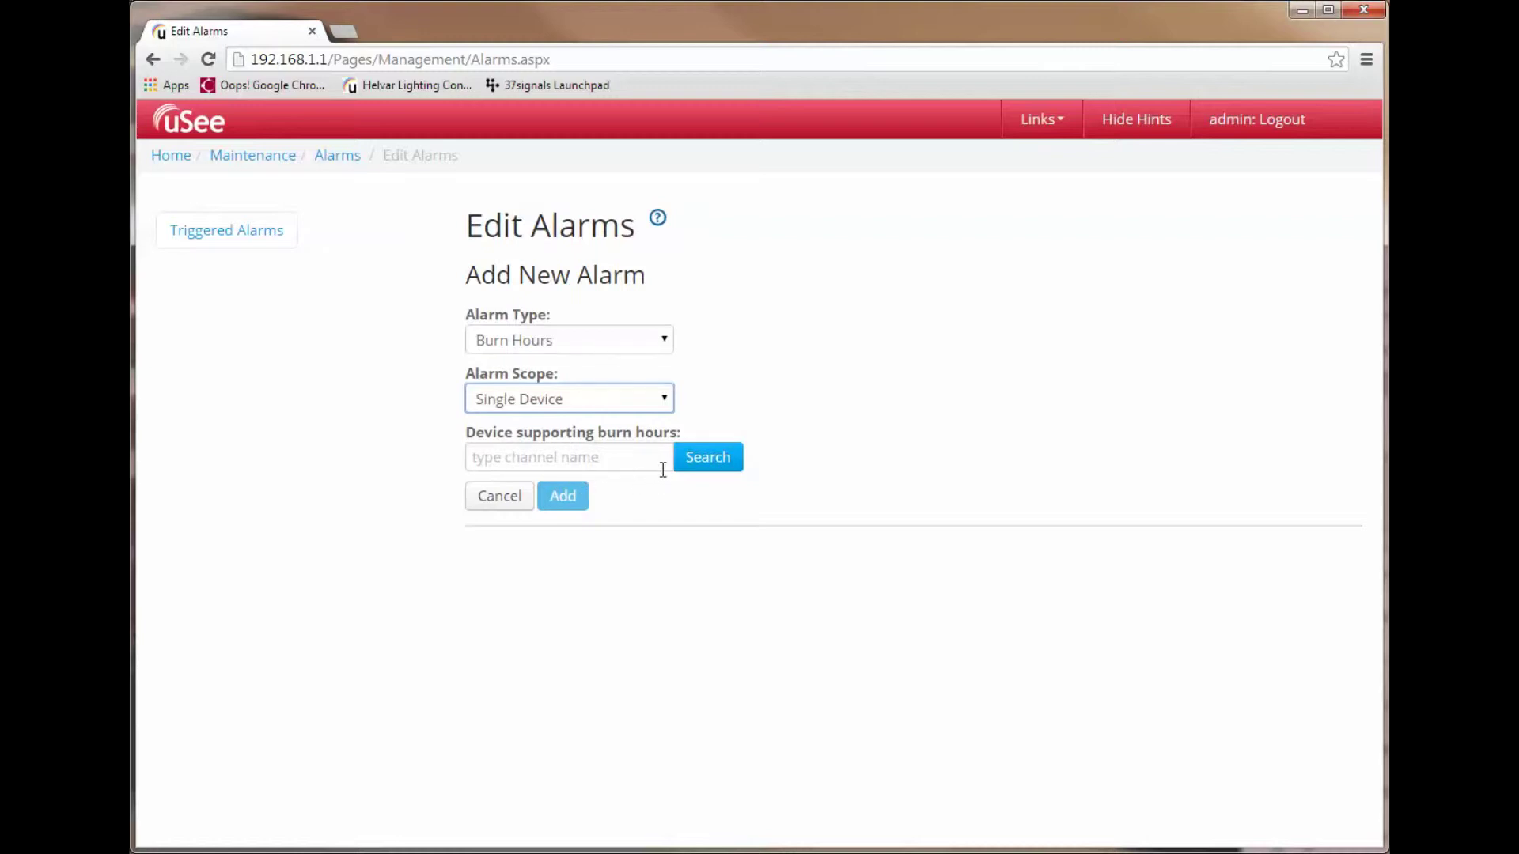
- Pick device 8.3.1.2 : Corridor South for the alarm via the Channel Search Tool
{"action": "left_click", "coordinate": [708, 462]}
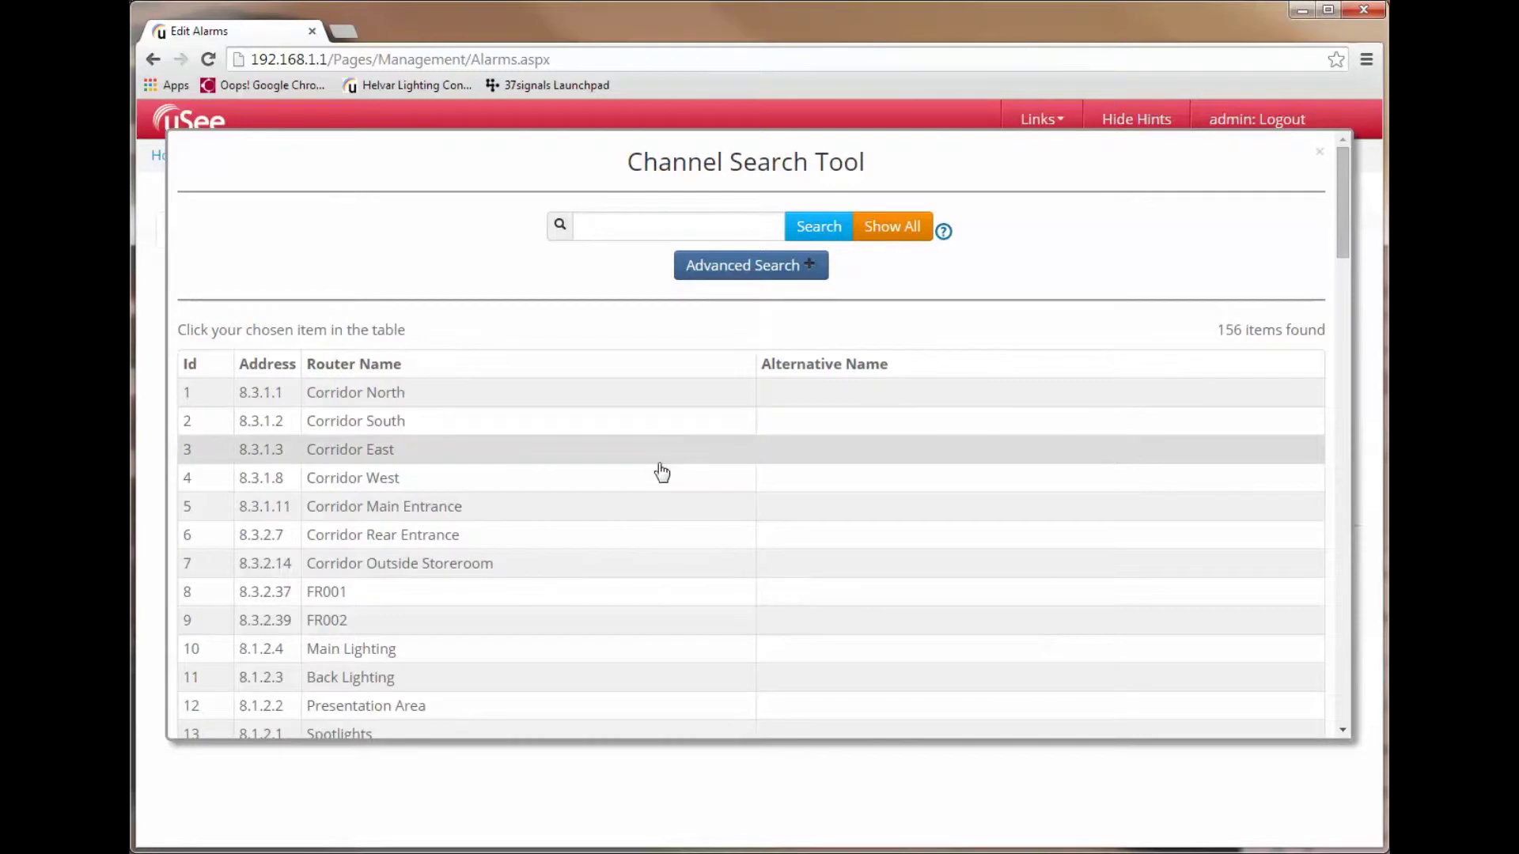
{"action": "left_click", "coordinate": [652, 431]}
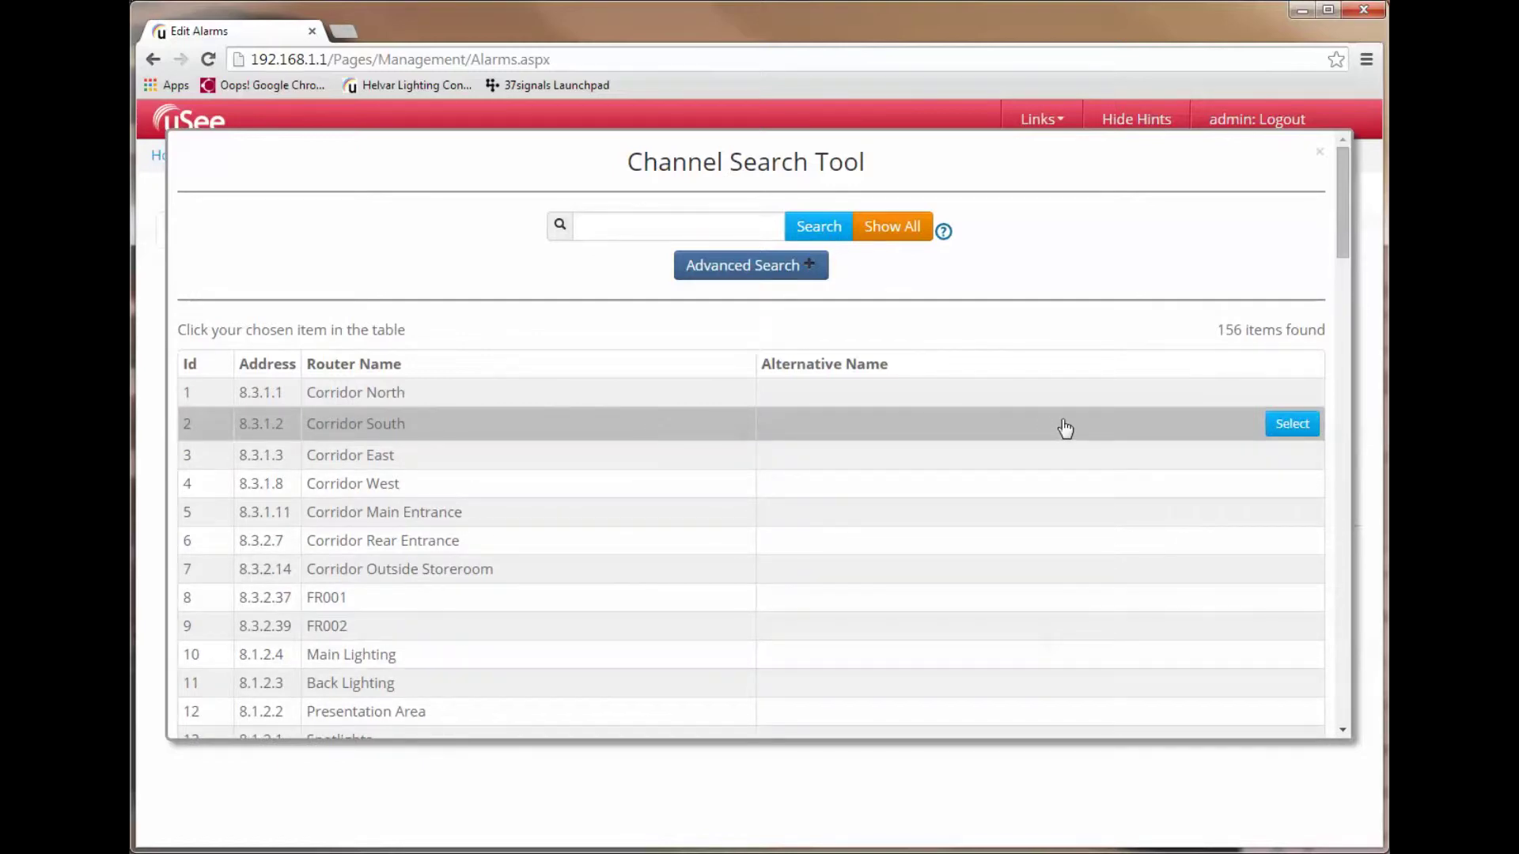
{"action": "left_click", "coordinate": [1295, 426]}
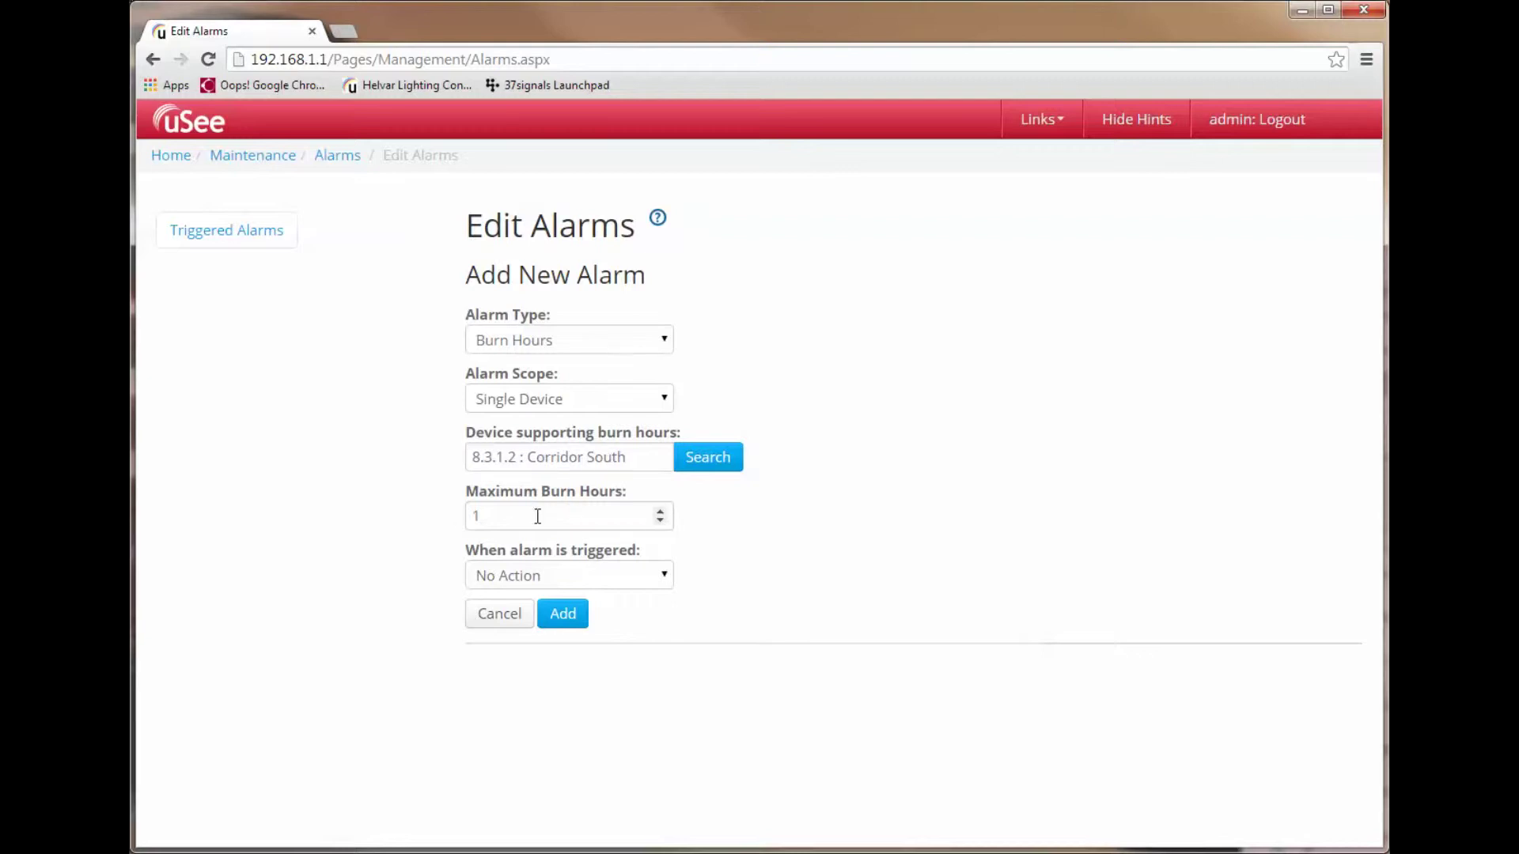
{"action": "left_click", "coordinate": [661, 512]}
{"action": "left_click", "coordinate": [661, 513]}
{"action": "left_click", "coordinate": [661, 513]}
{"action": "left_click", "coordinate": [661, 512]}
{"action": "left_click", "coordinate": [661, 512]}
{"action": "left_click", "coordinate": [661, 512]}
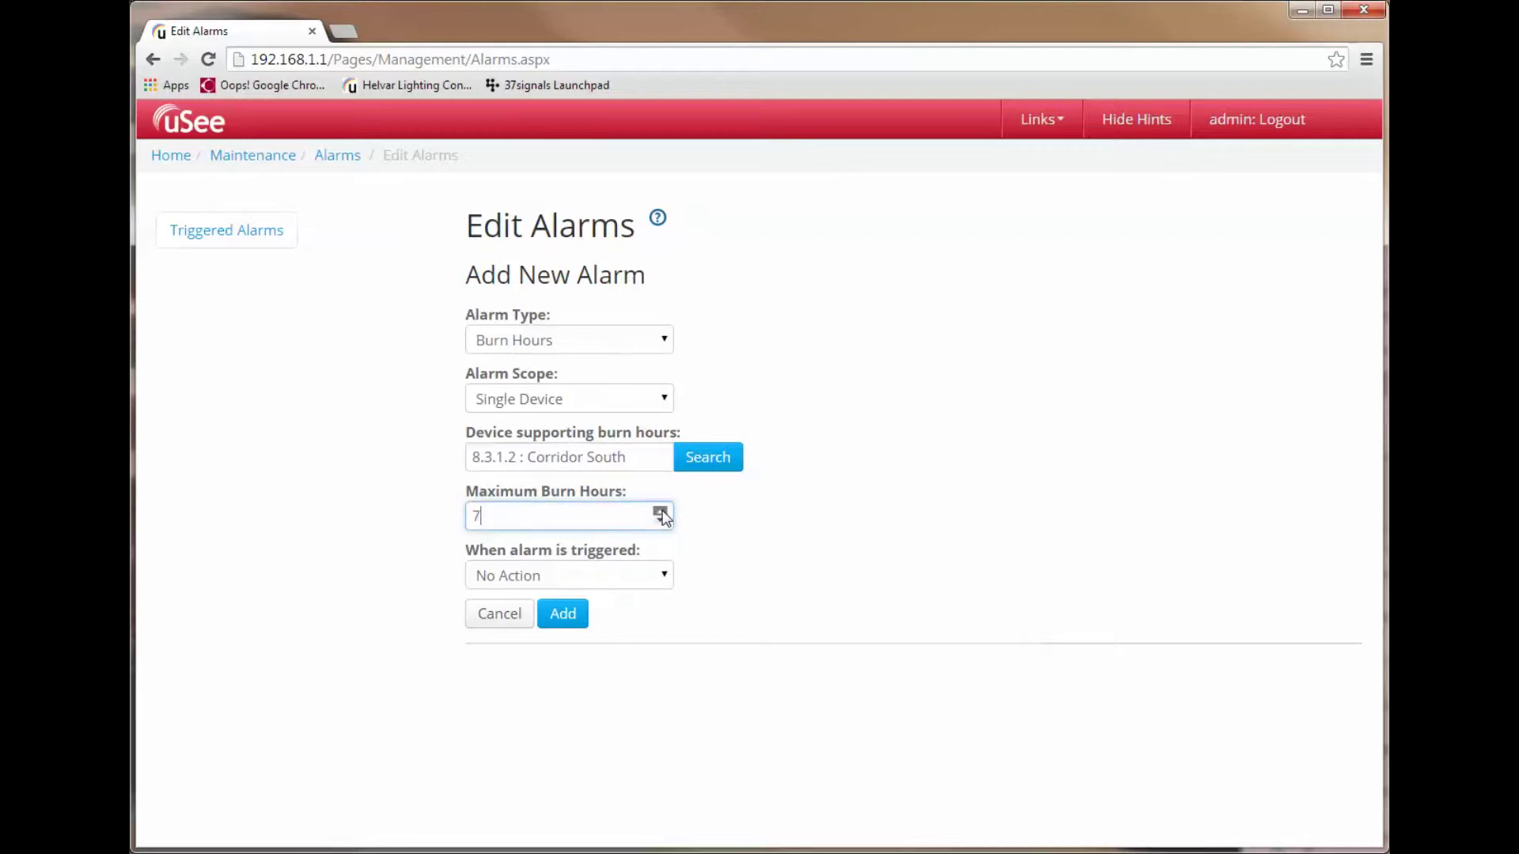
{"action": "left_click", "coordinate": [661, 520]}
{"action": "left_click", "coordinate": [661, 520]}
{"action": "left_click", "coordinate": [662, 520]}
{"action": "left_click", "coordinate": [661, 512]}
{"action": "left_click_drag", "start_coordinate": [491, 517], "coordinate": [466, 519]}
{"action": "type", "text": "100"}
{"action": "left_click_drag", "start_coordinate": [498, 516], "coordinate": [461, 518]}
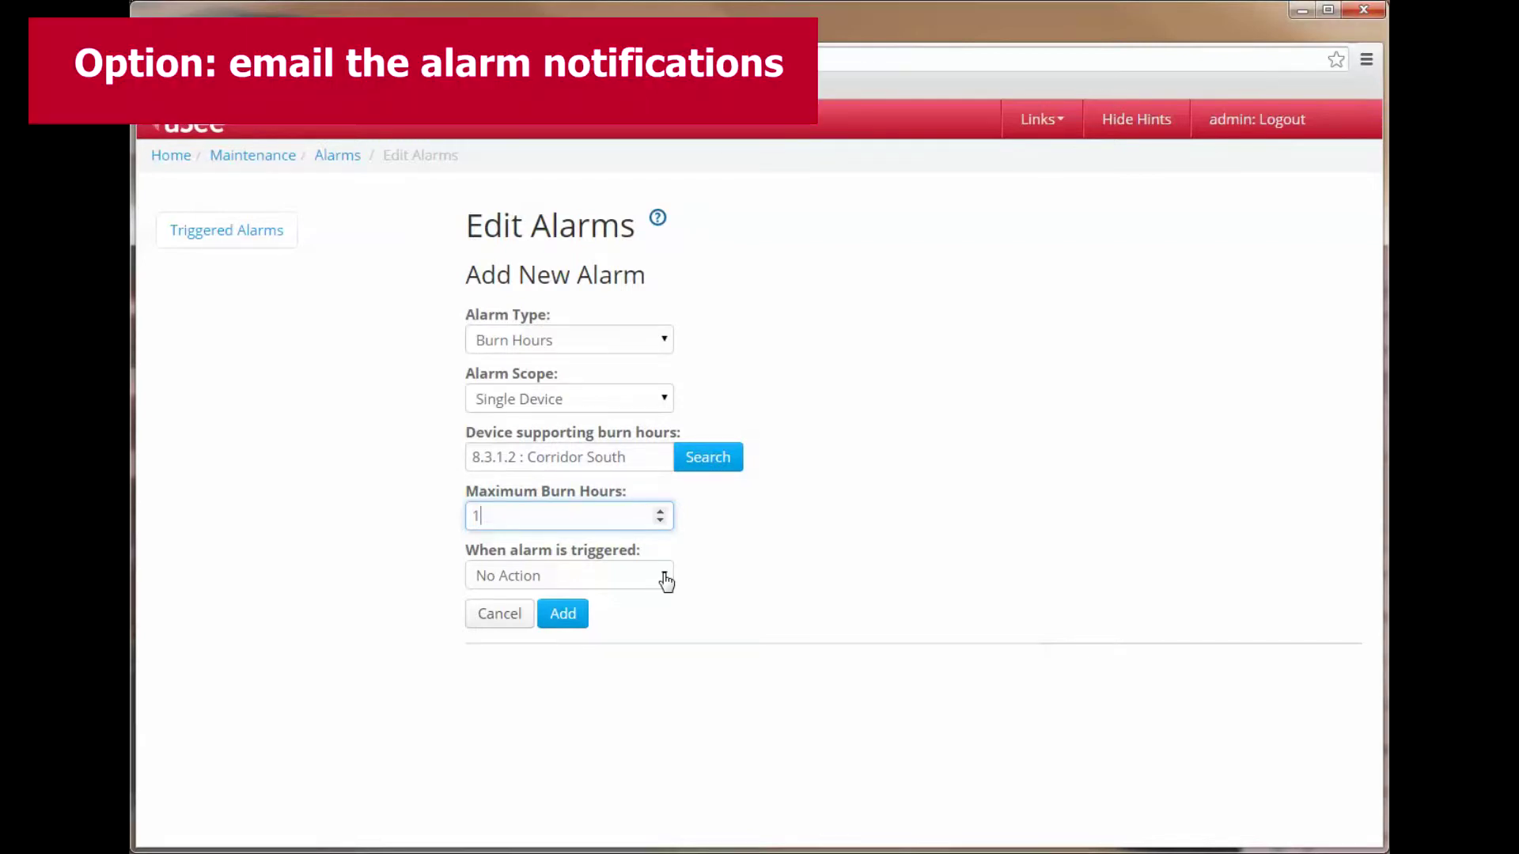
{"action": "left_click", "coordinate": [666, 581]}
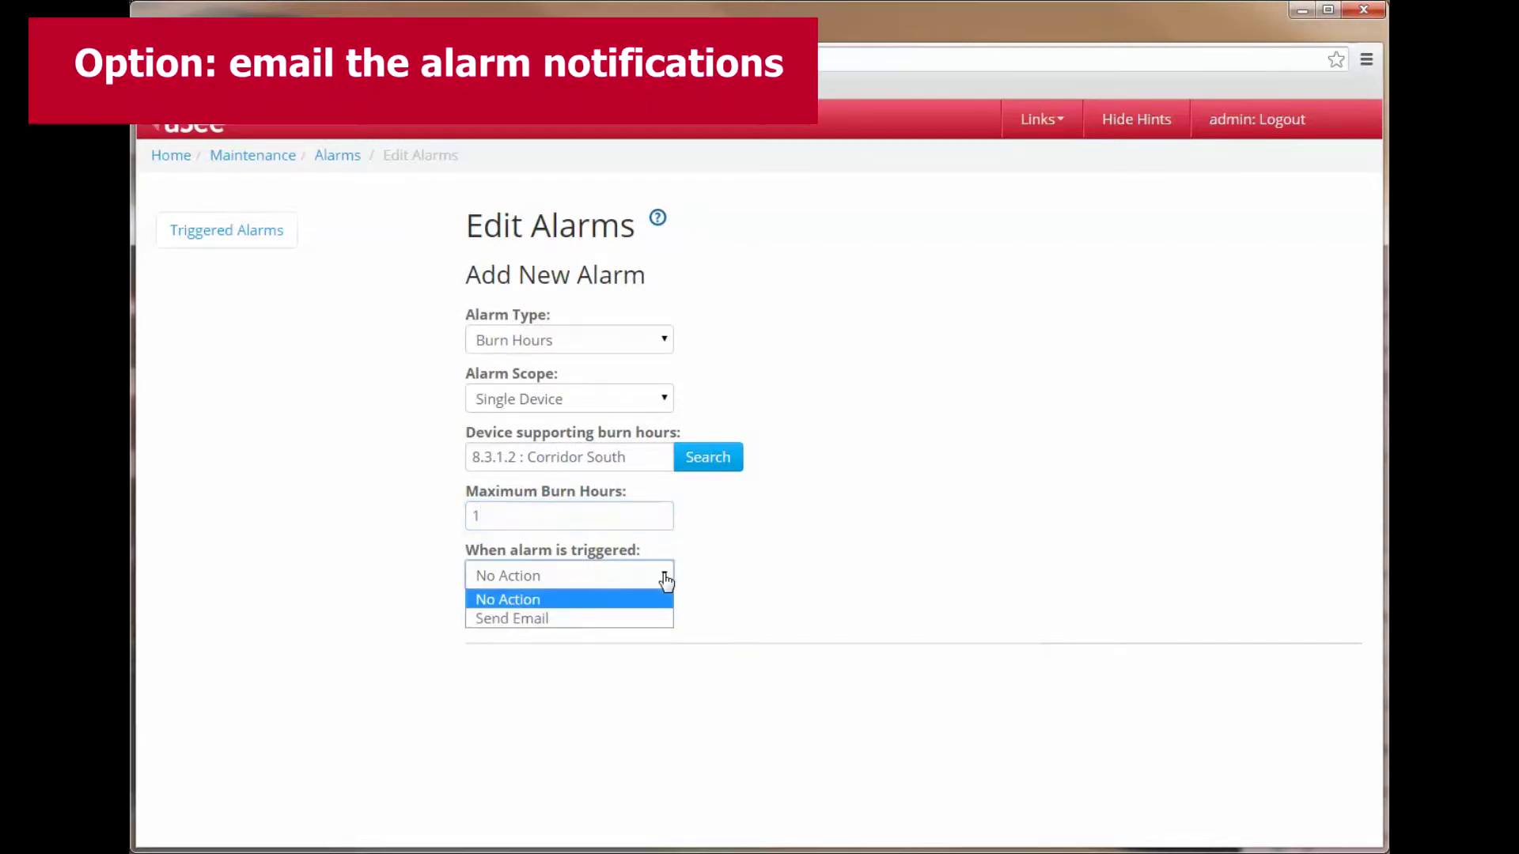
{"action": "left_click", "coordinate": [571, 599]}
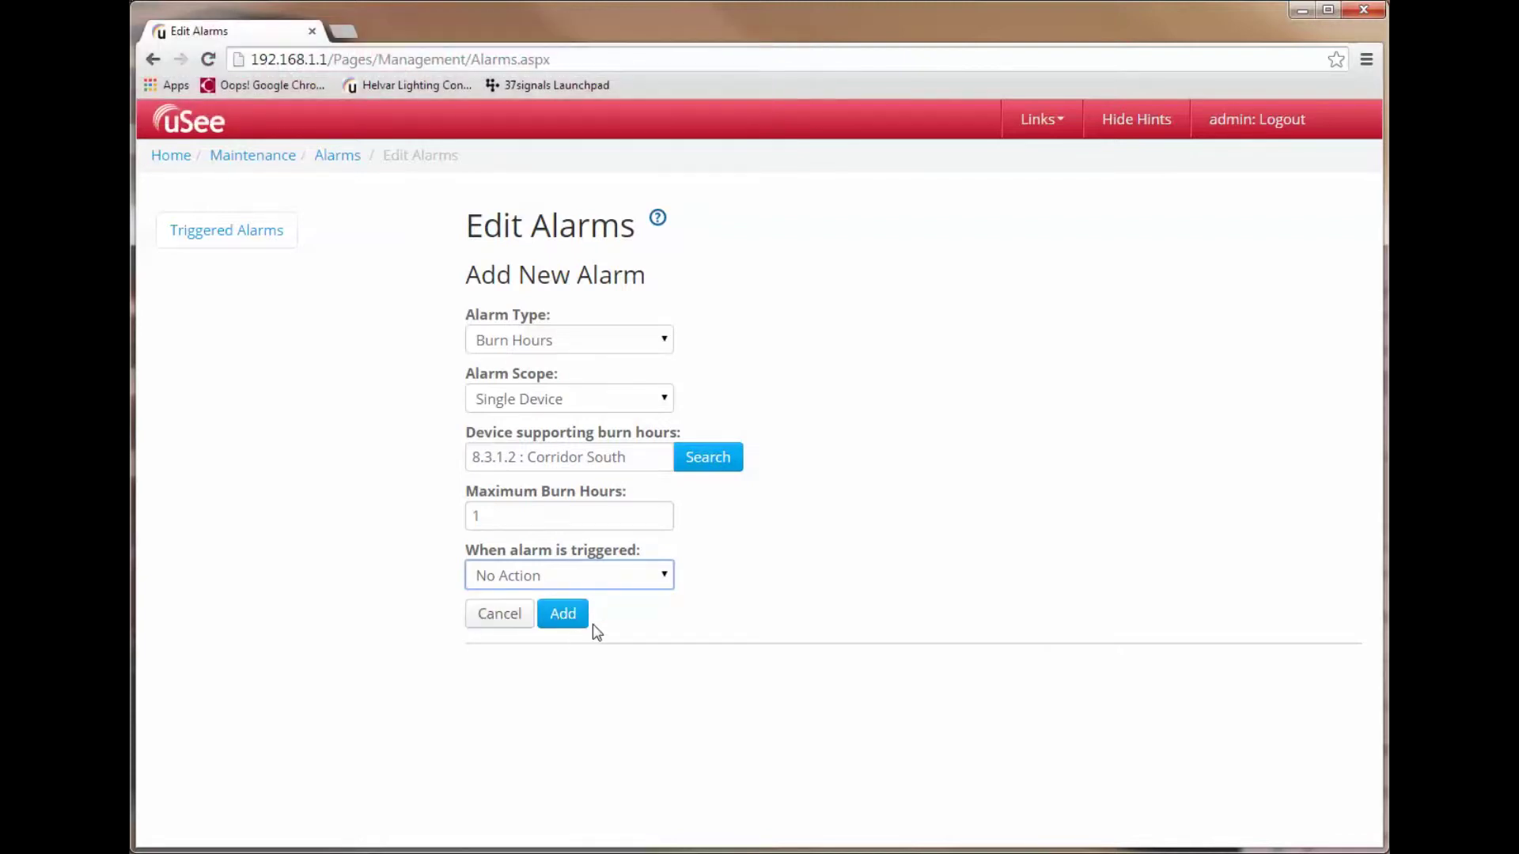
- Save the Corridor South Burn Hours alarm and inspect its entry in the Edit Alarms list
{"action": "left_click", "coordinate": [563, 616]}
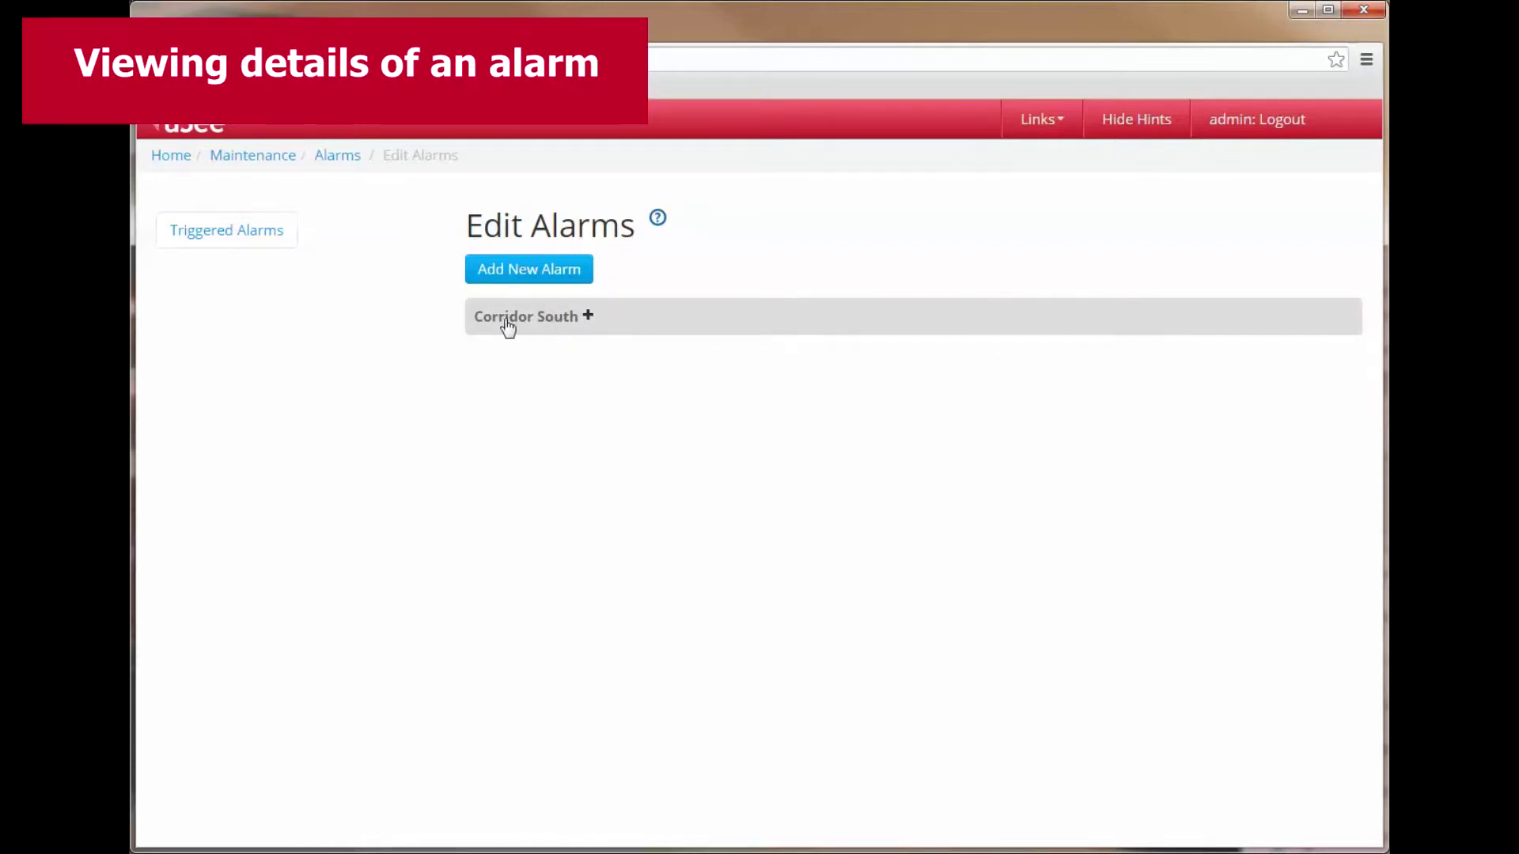
{"action": "left_click", "coordinate": [588, 320]}
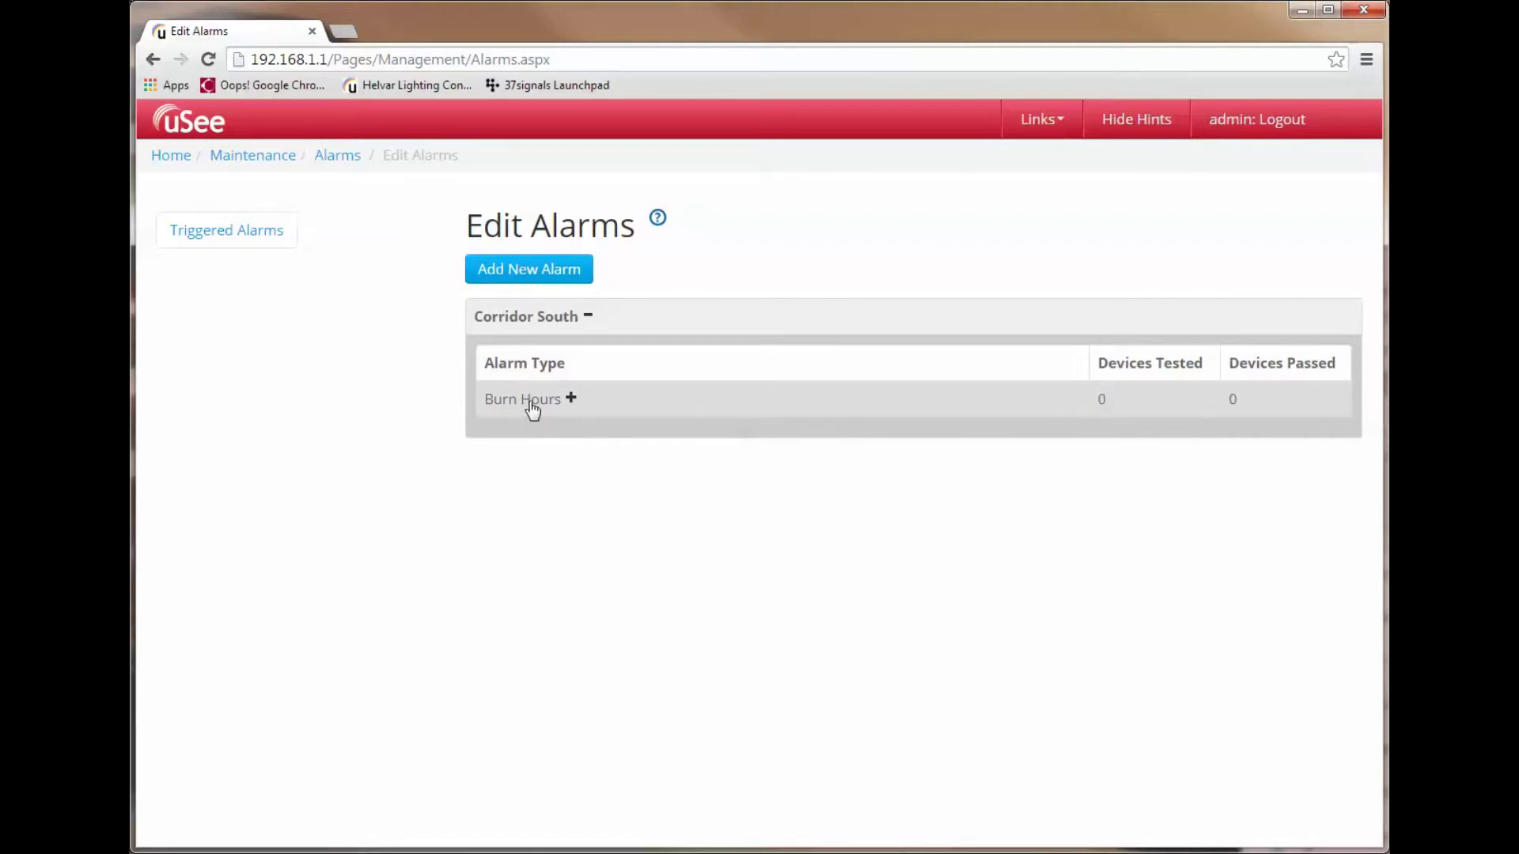
{"action": "left_click", "coordinate": [571, 402]}
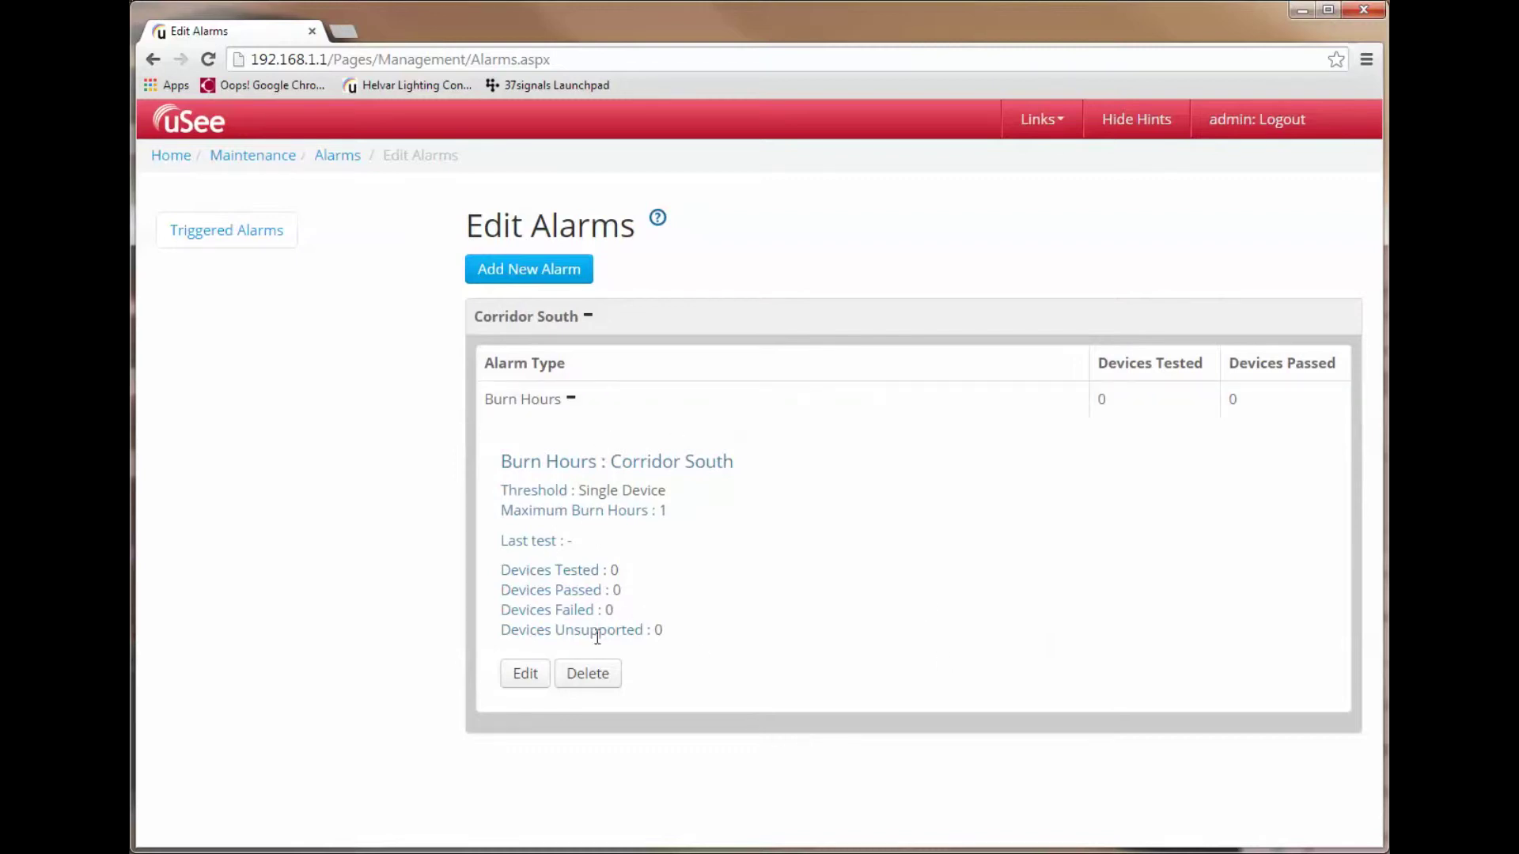
{"action": "left_click", "coordinate": [587, 317]}
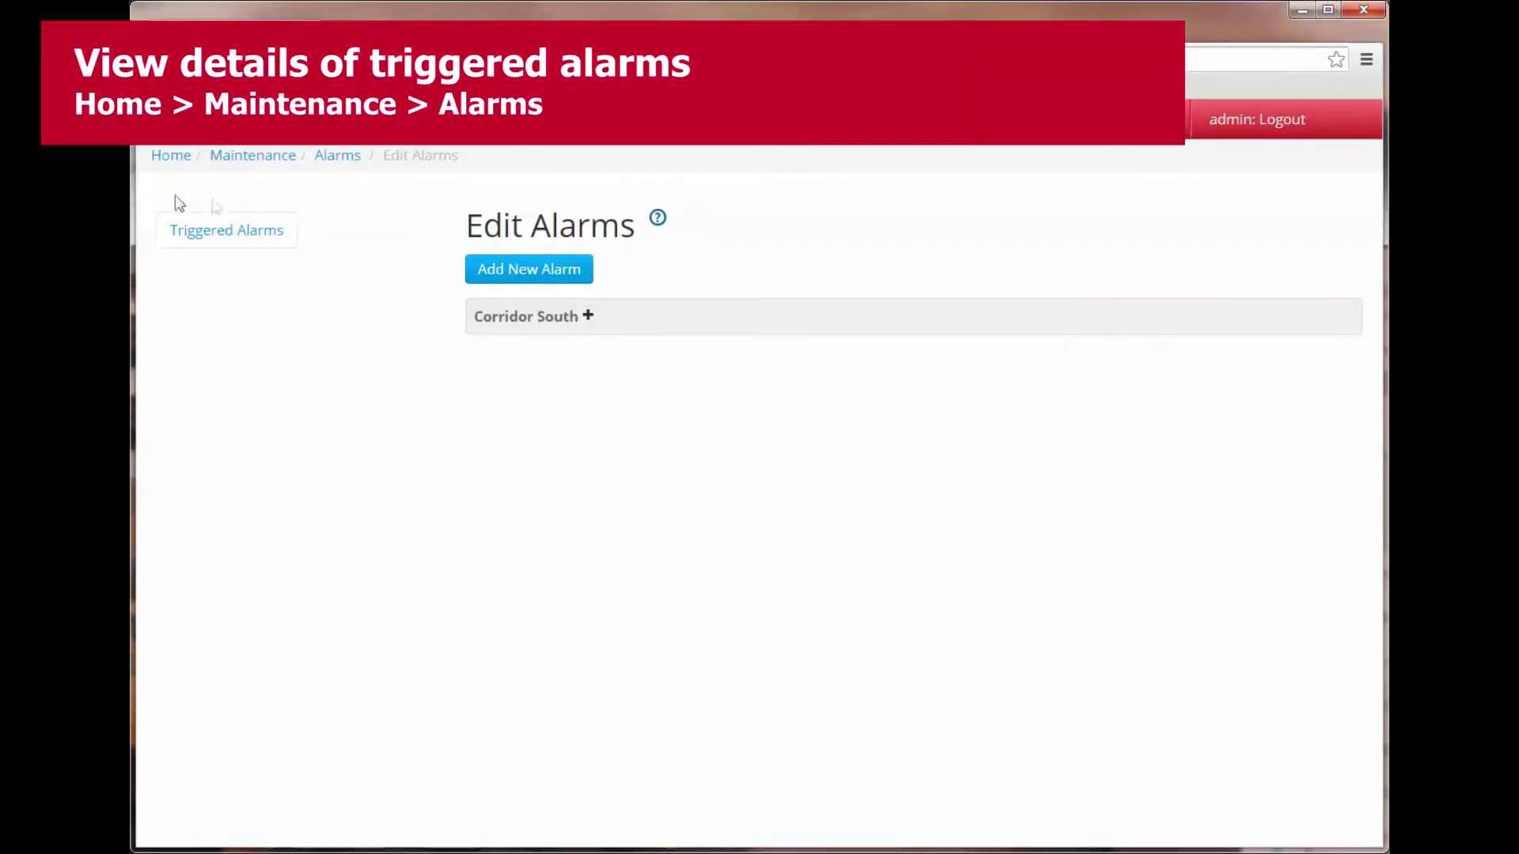
- Refresh Triggered Alarms to see the Corridor South alarm fire, then return to the home page
{"action": "left_click", "coordinate": [206, 237]}
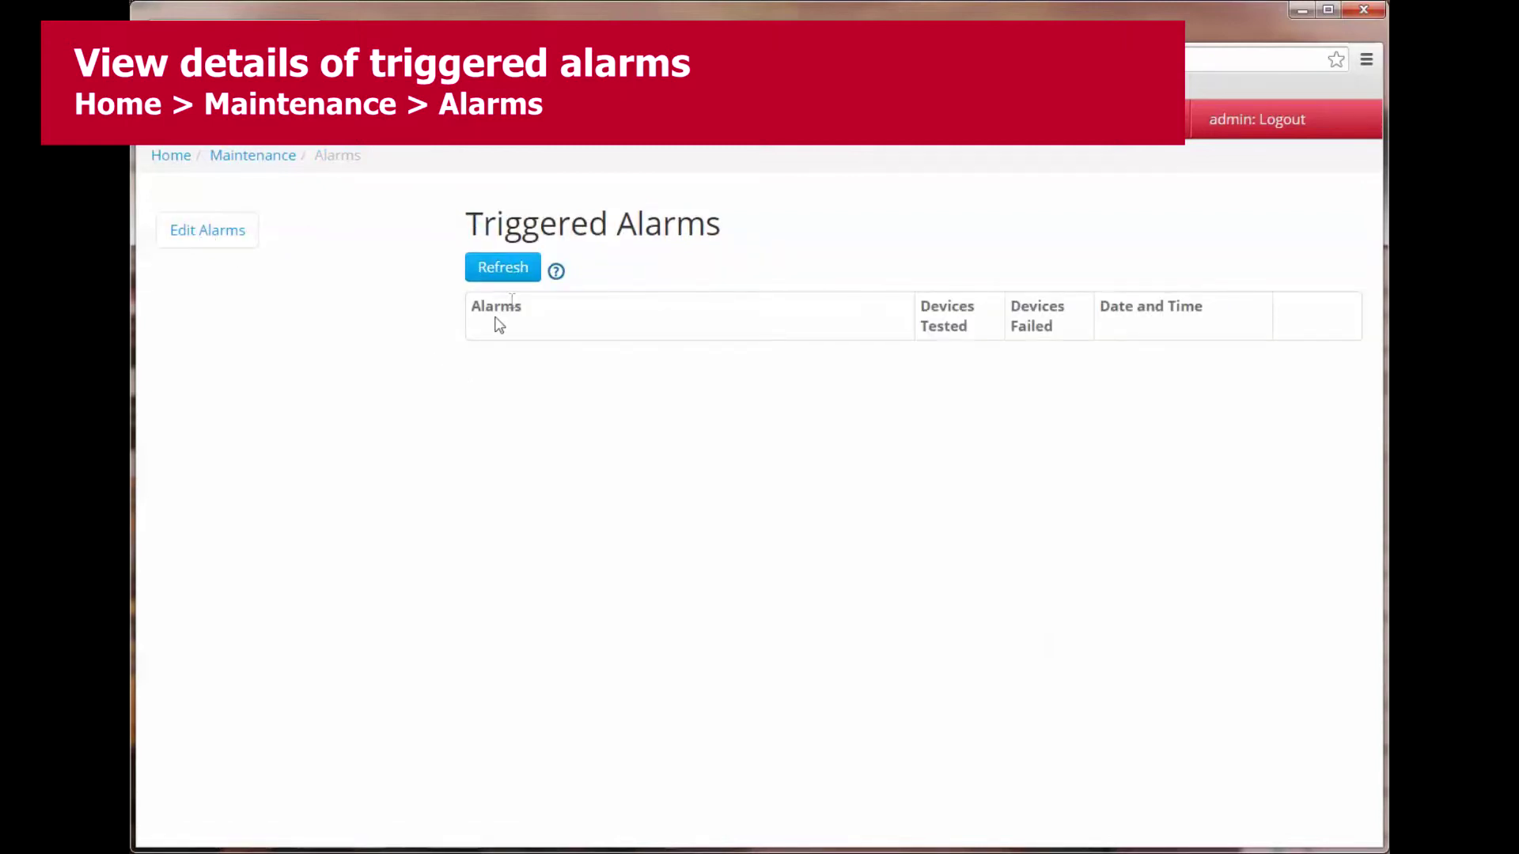
{"action": "left_click", "coordinate": [509, 273]}
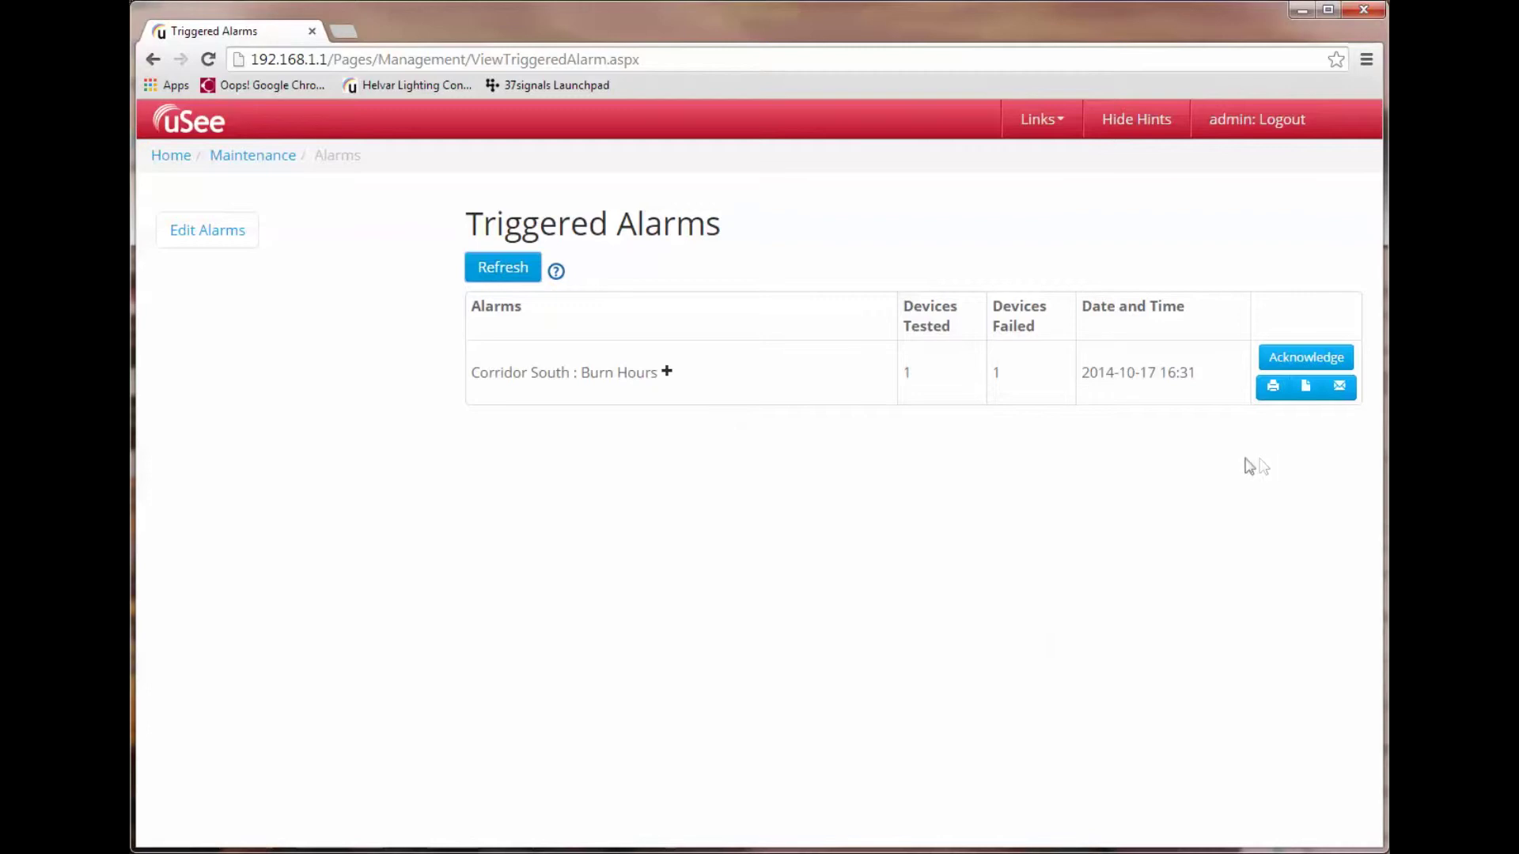
{"action": "left_click", "coordinate": [167, 156]}
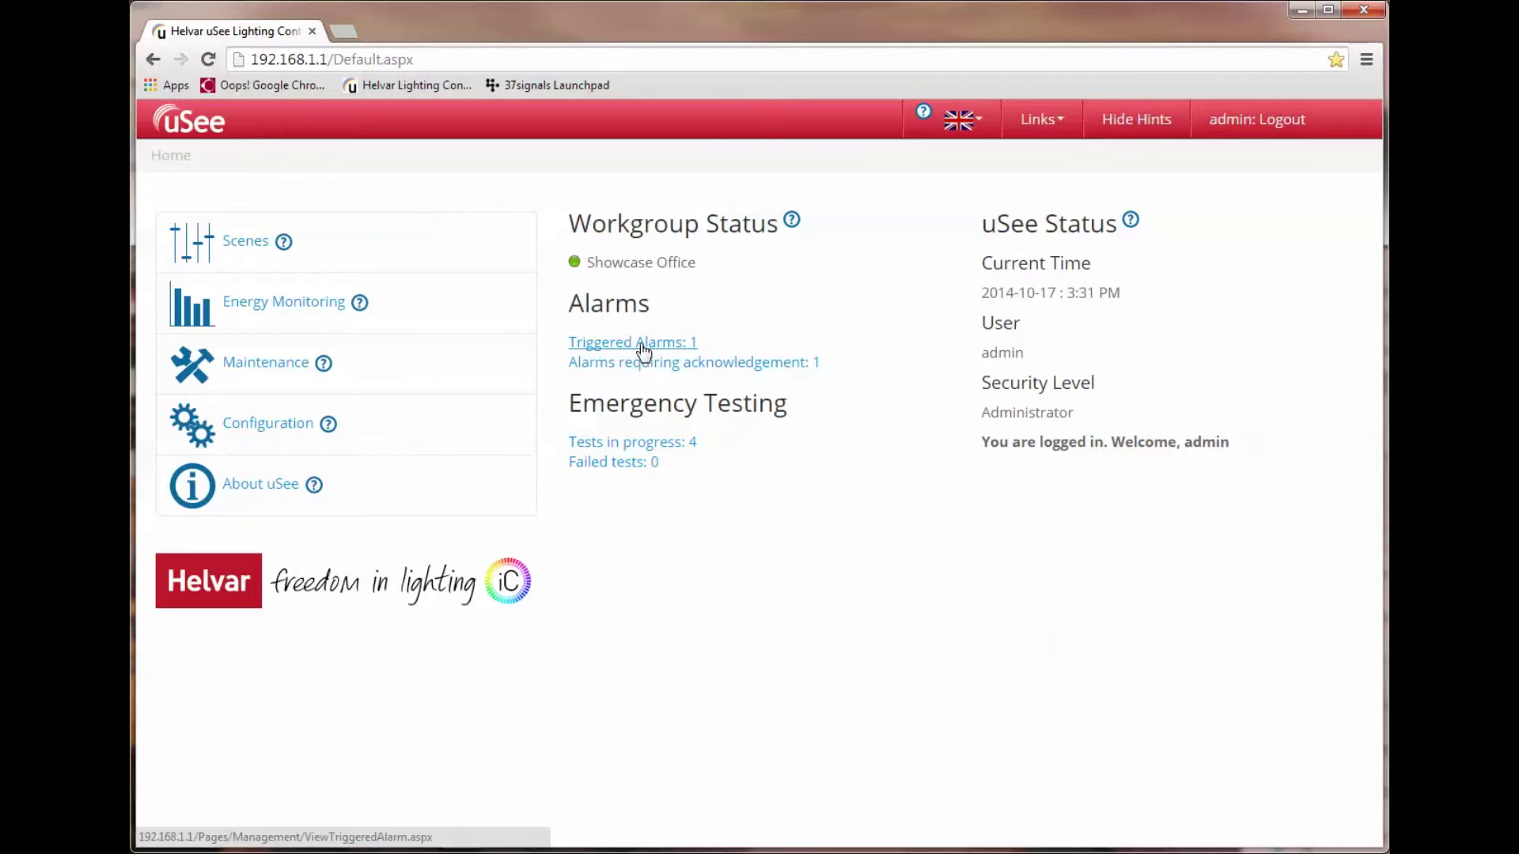
- Open the single triggered alarm from the home page and acknowledge the Corridor South Burn Hours alarm
{"action": "left_click", "coordinate": [643, 348]}
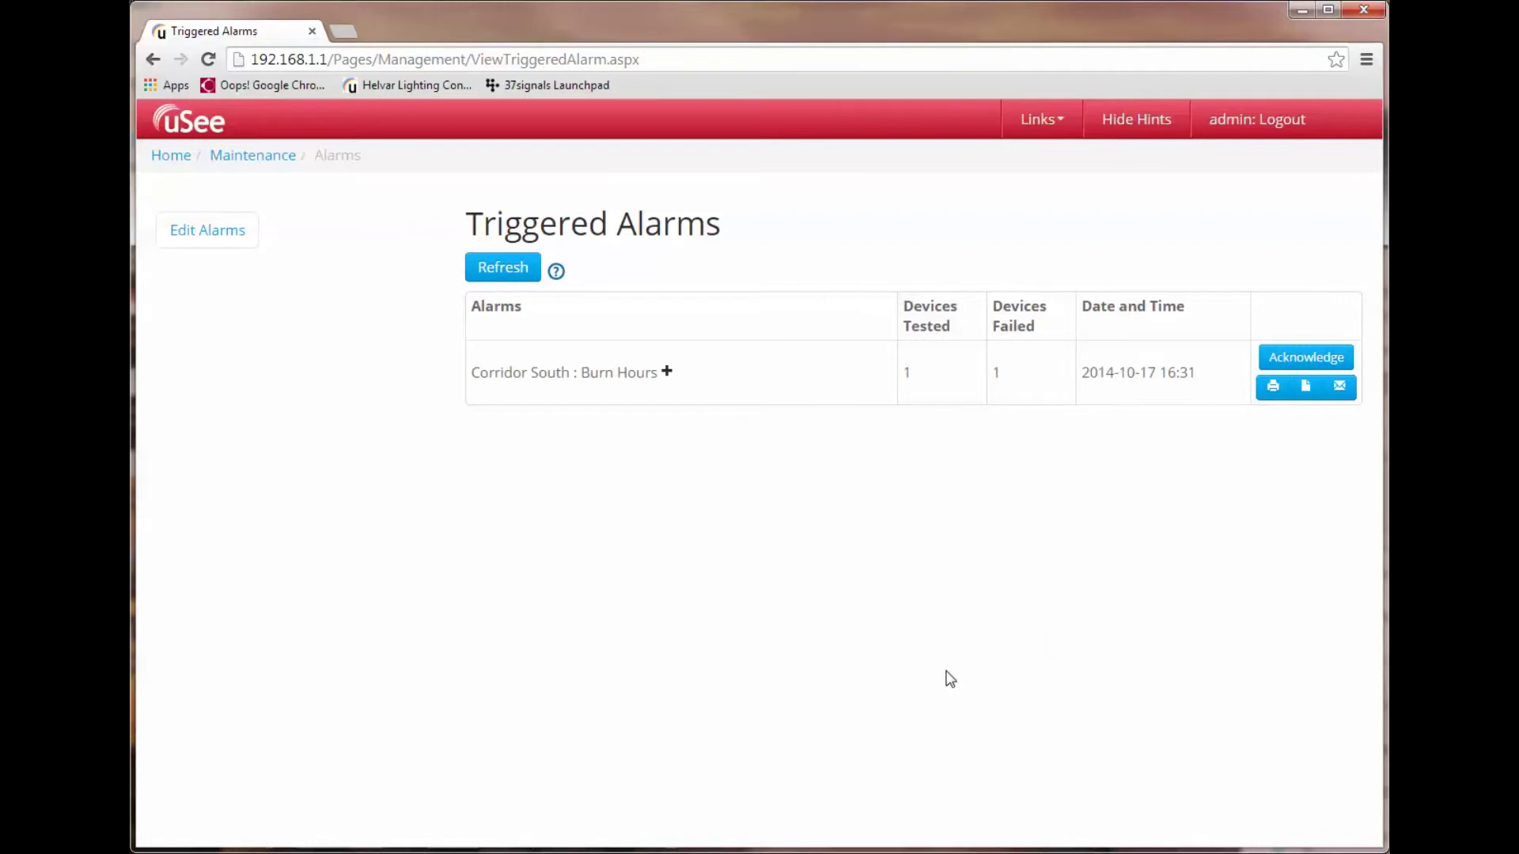
{"action": "left_click", "coordinate": [1300, 362]}
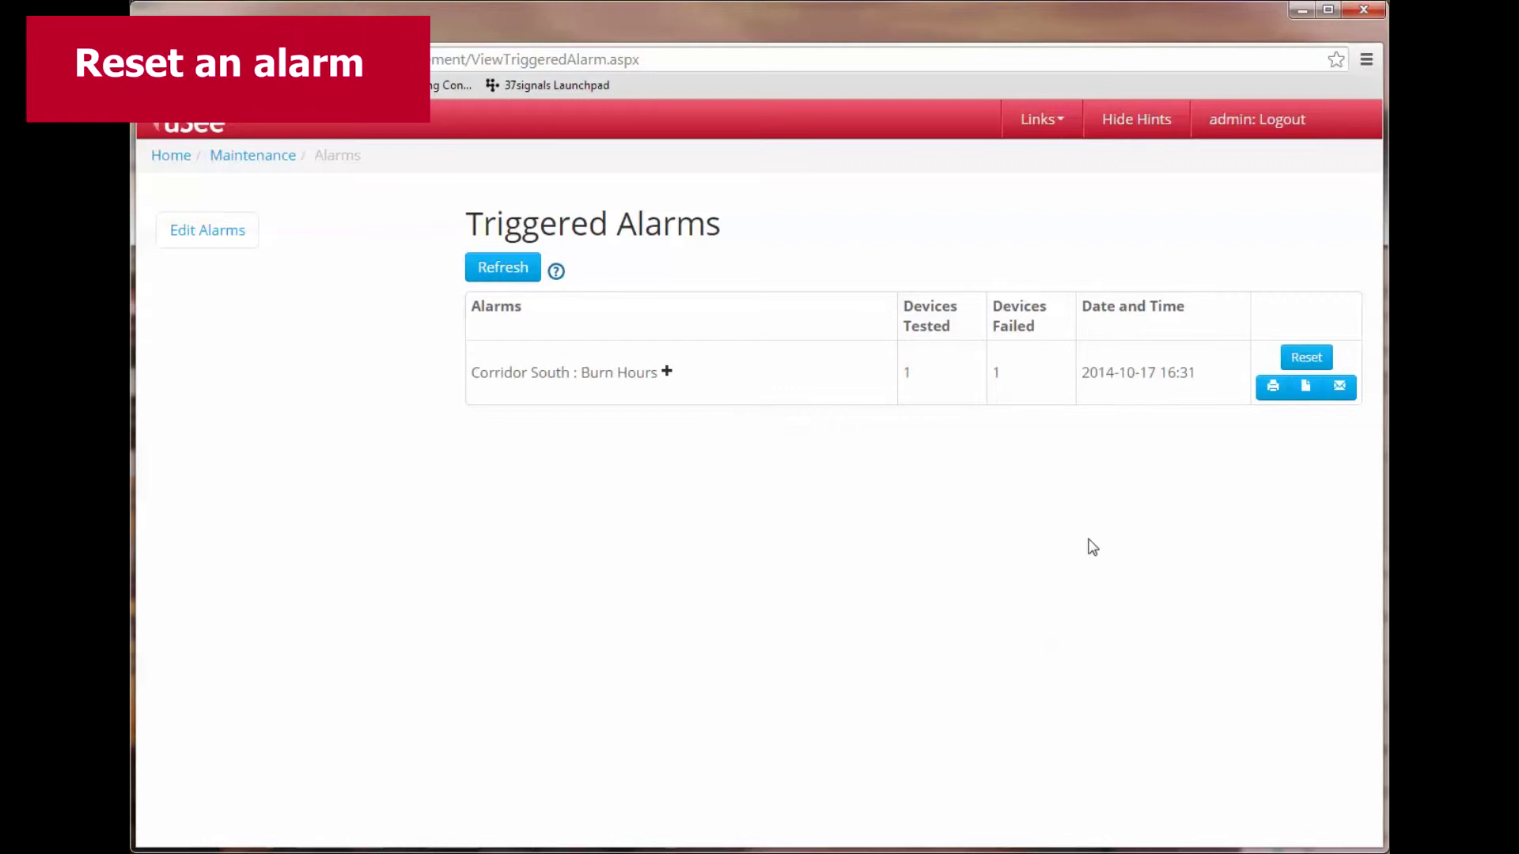
- Reset the Corridor South Burn Hours alarm, confirm it, and reload the Triggered Alarms list
{"action": "left_click", "coordinate": [1305, 359]}
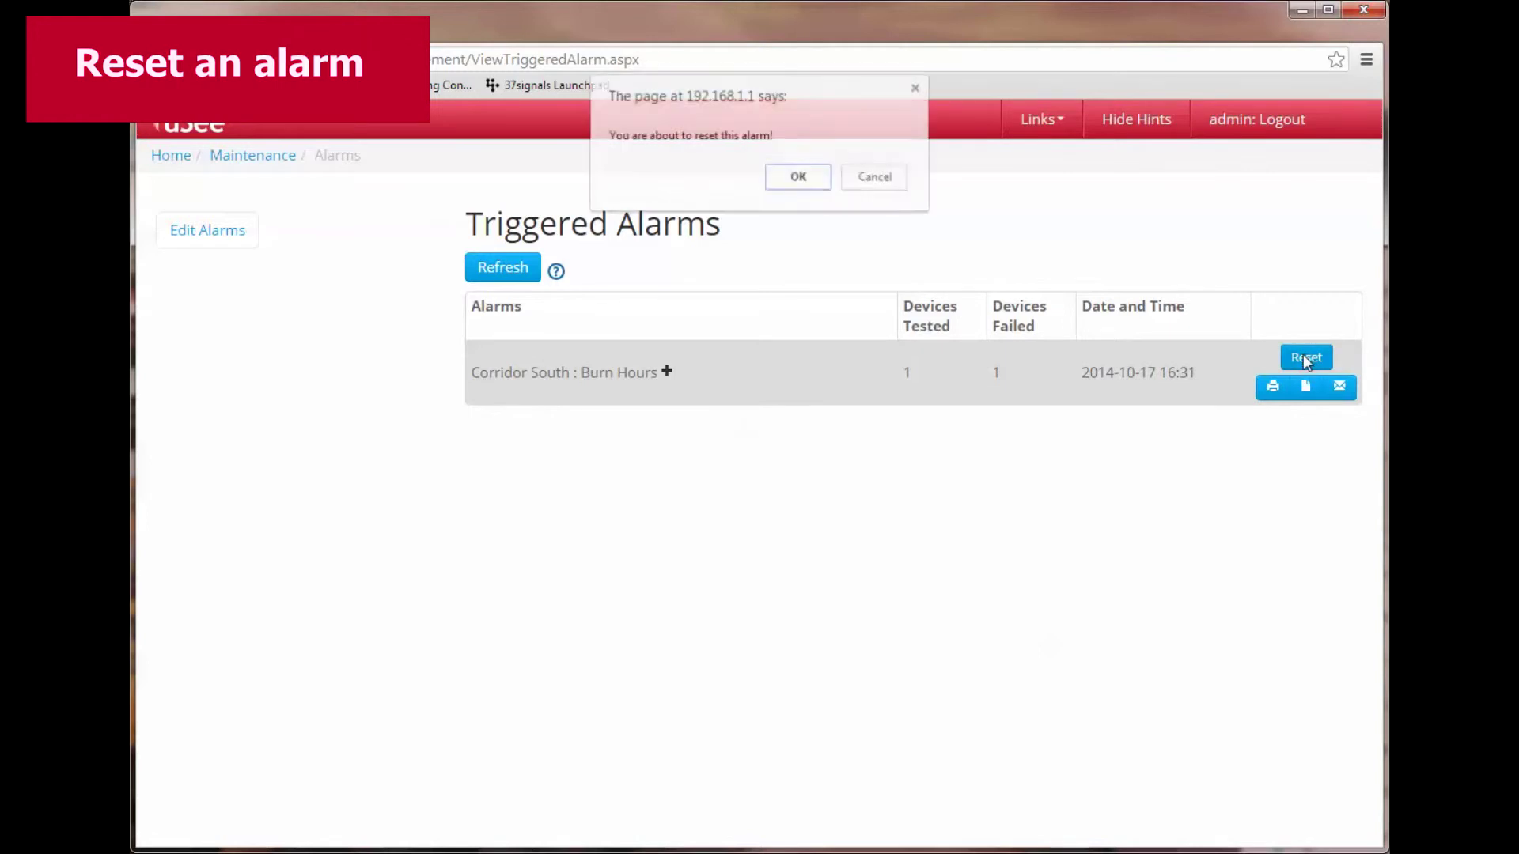
{"action": "left_click", "coordinate": [799, 178]}
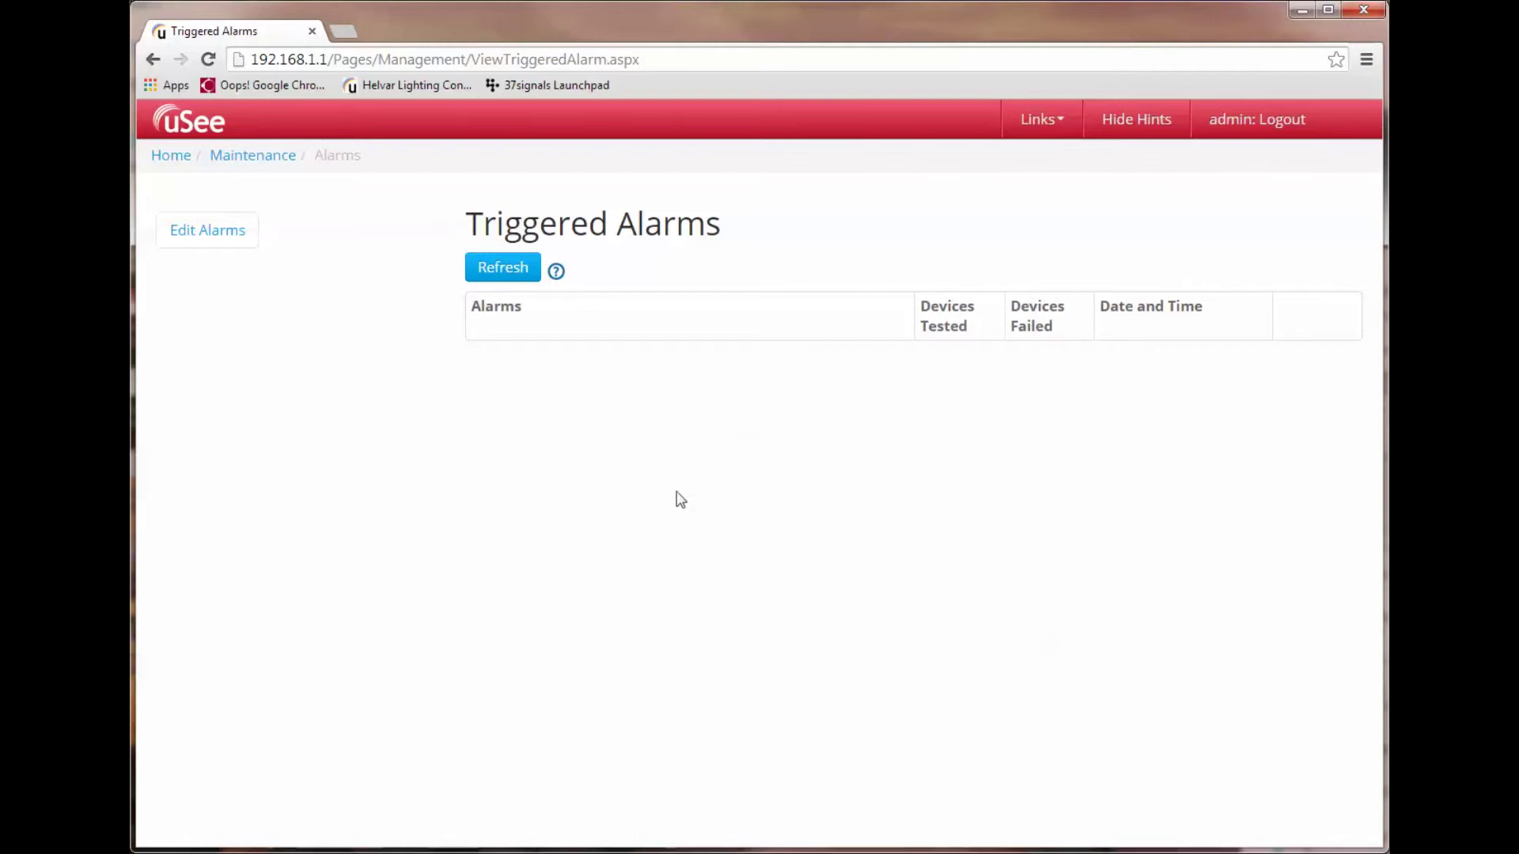
{"action": "left_click", "coordinate": [498, 272]}
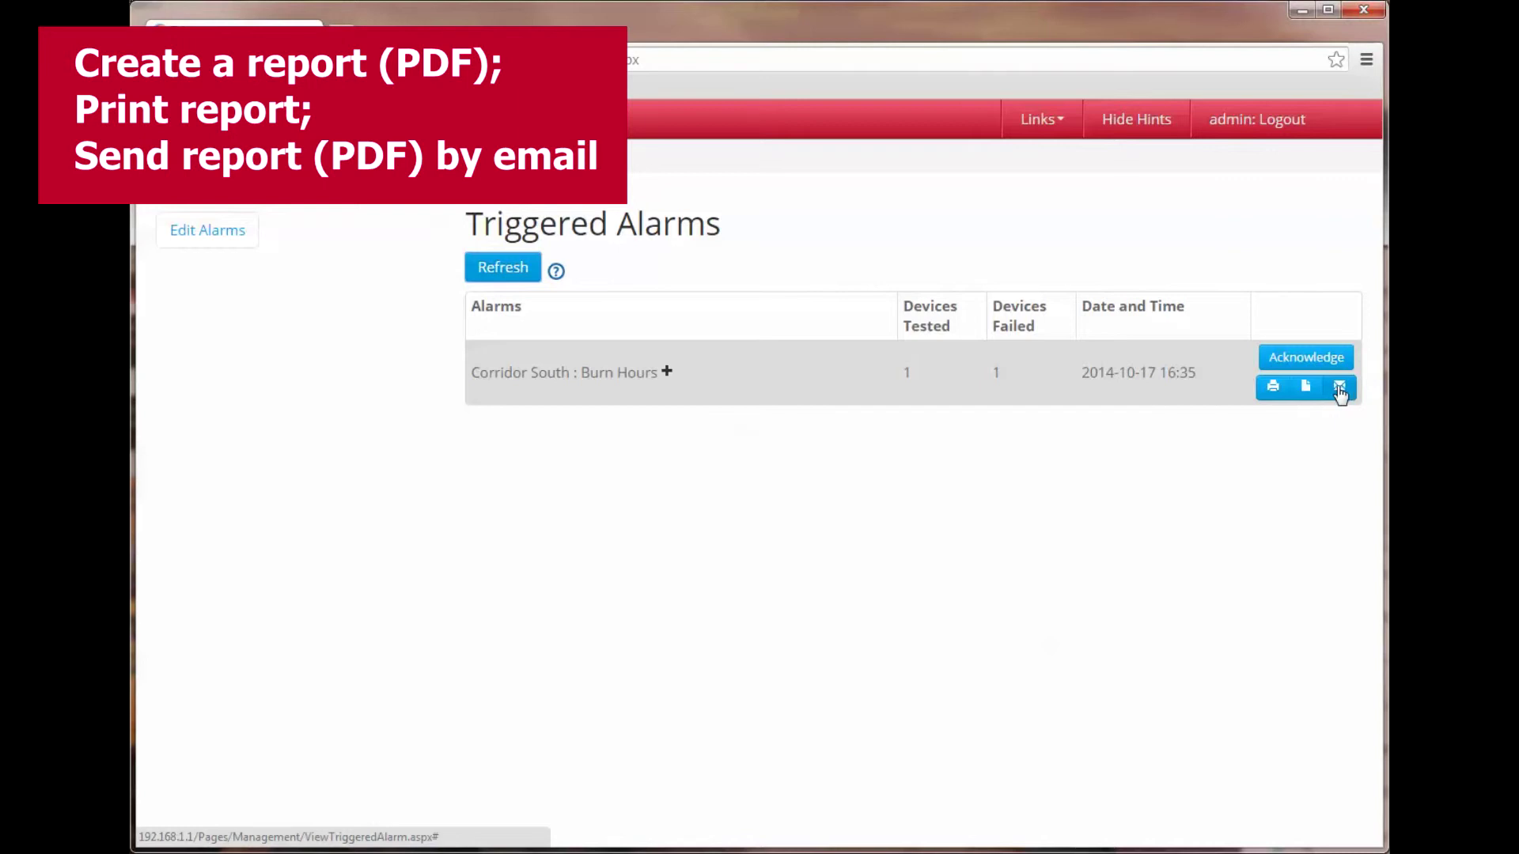
- Open the PDF report for the Corridor South Burn Hours alarm
{"action": "left_click", "coordinate": [1306, 396]}
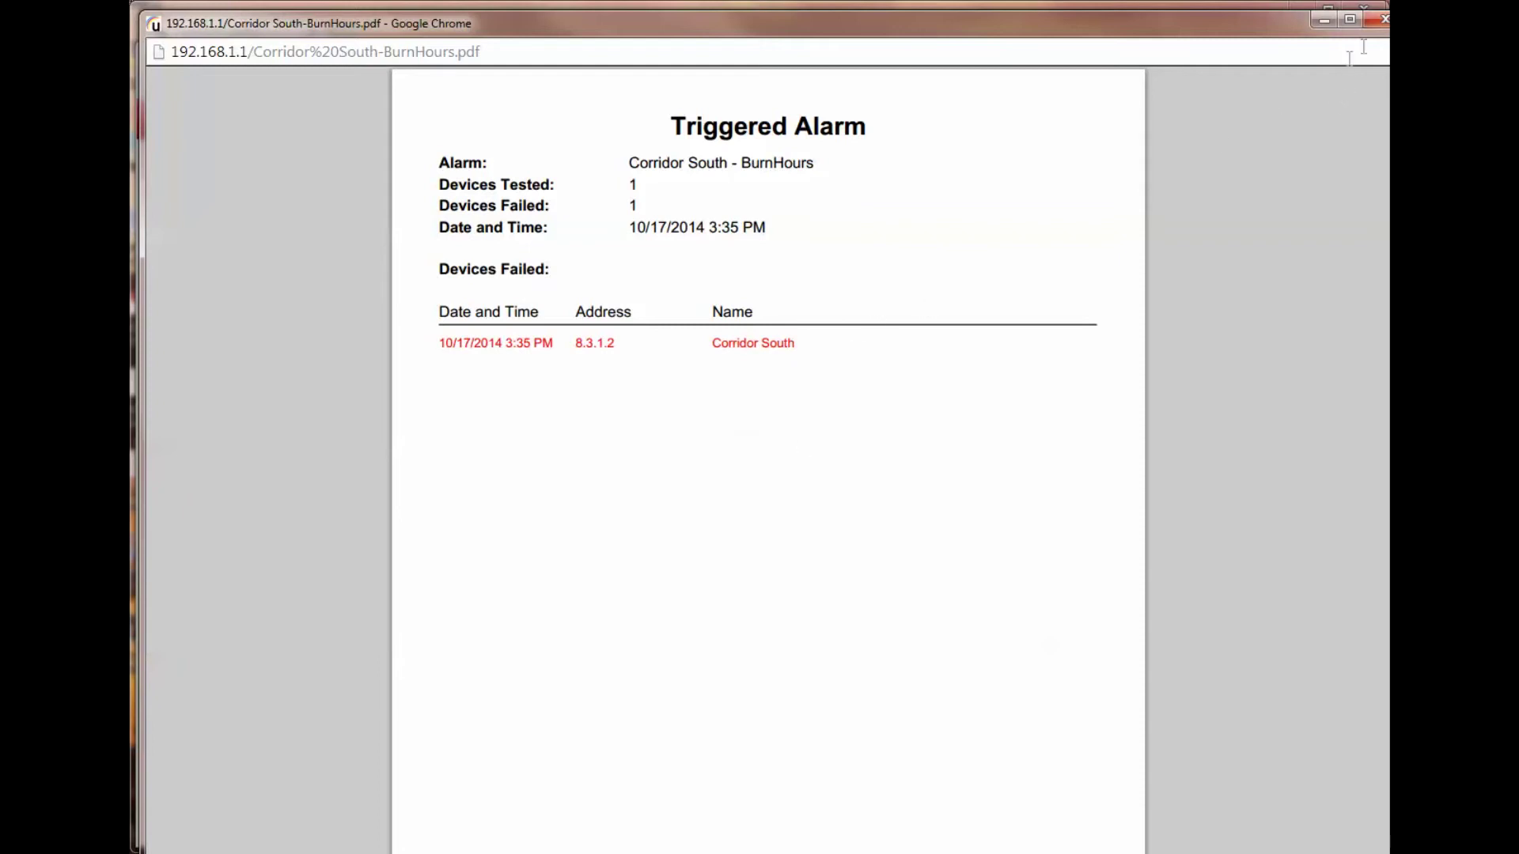
{"action": "left_click", "coordinate": [1383, 18]}
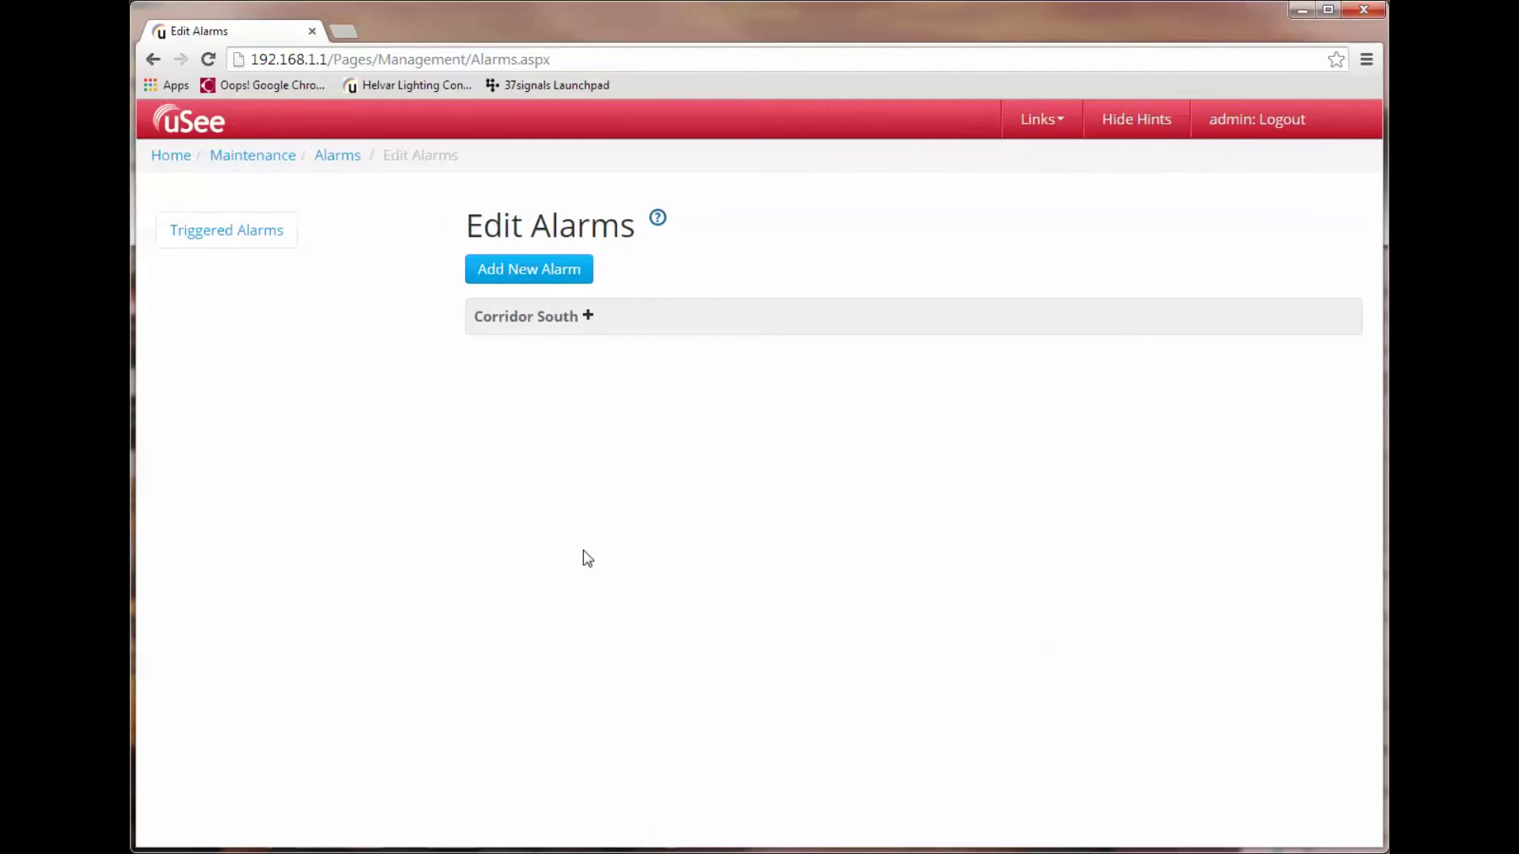
- Add a new alarm of type Lamp Fault with Devices in Group scope
{"action": "left_click", "coordinate": [550, 275]}
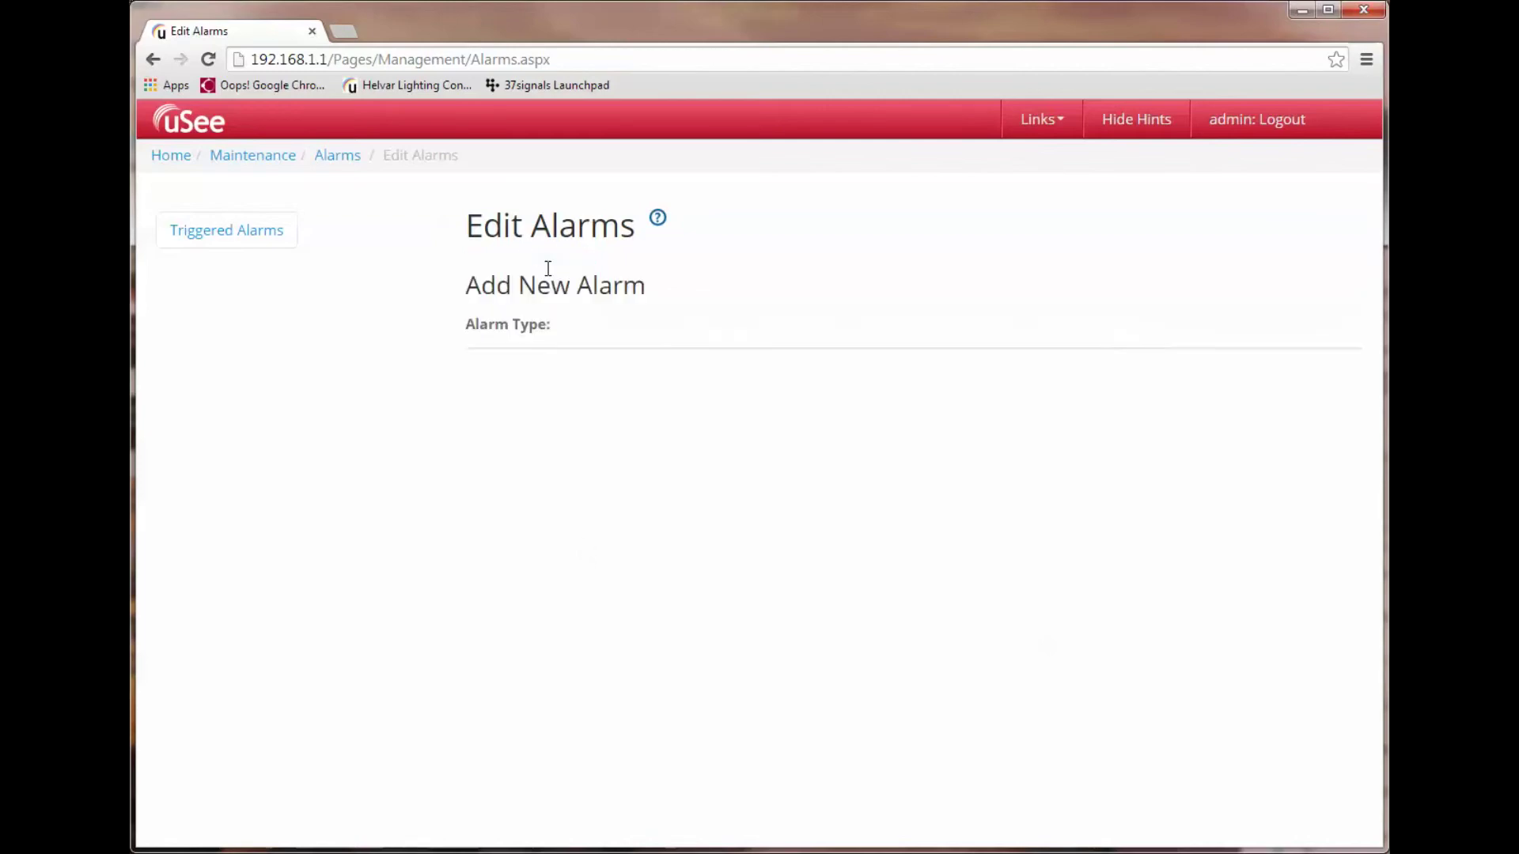
{"action": "left_click", "coordinate": [671, 350]}
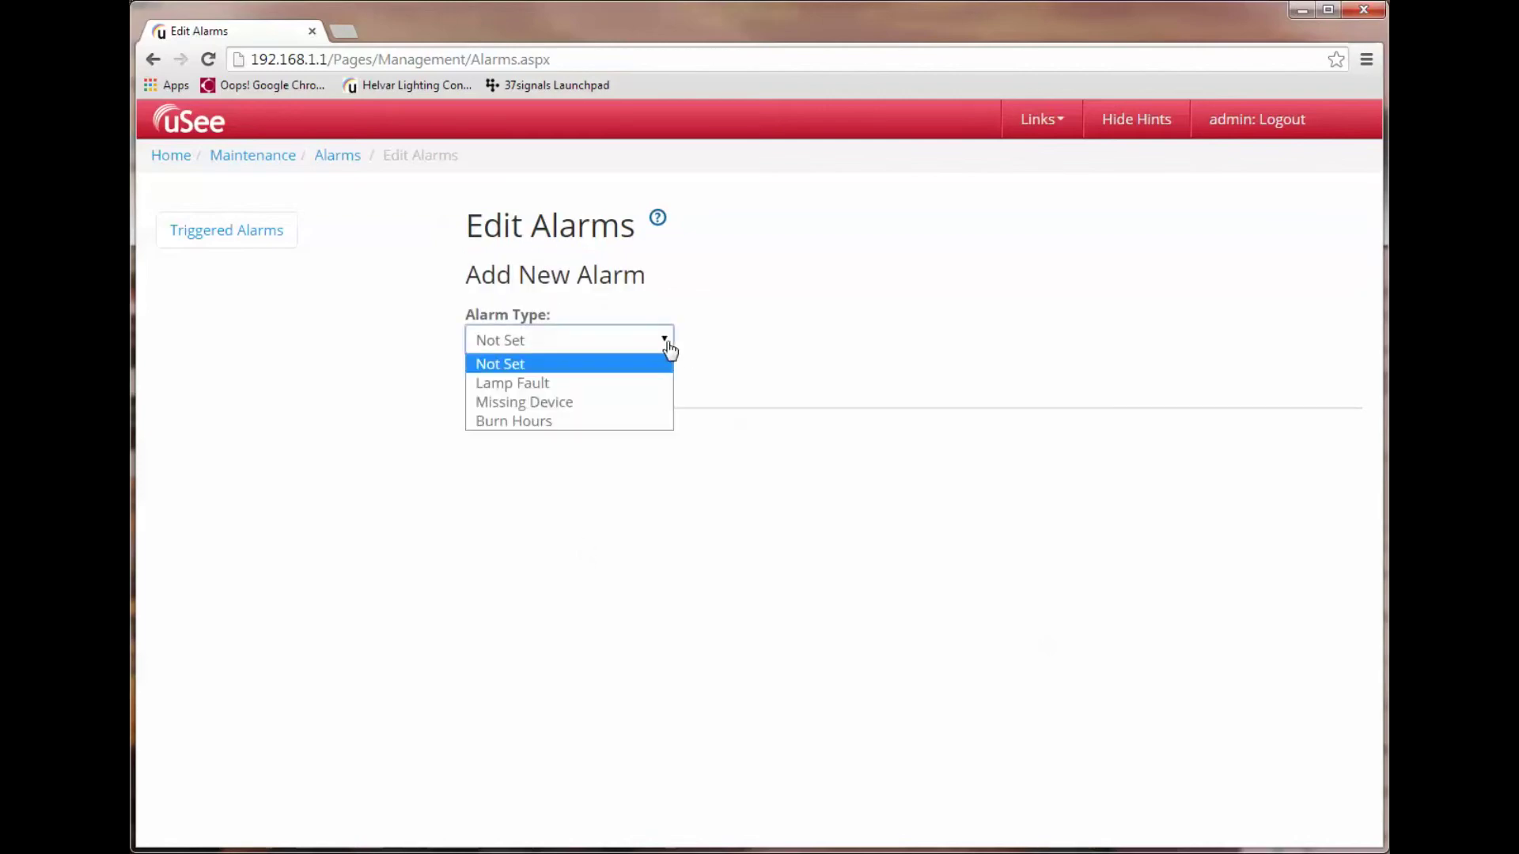
{"action": "left_click", "coordinate": [543, 383]}
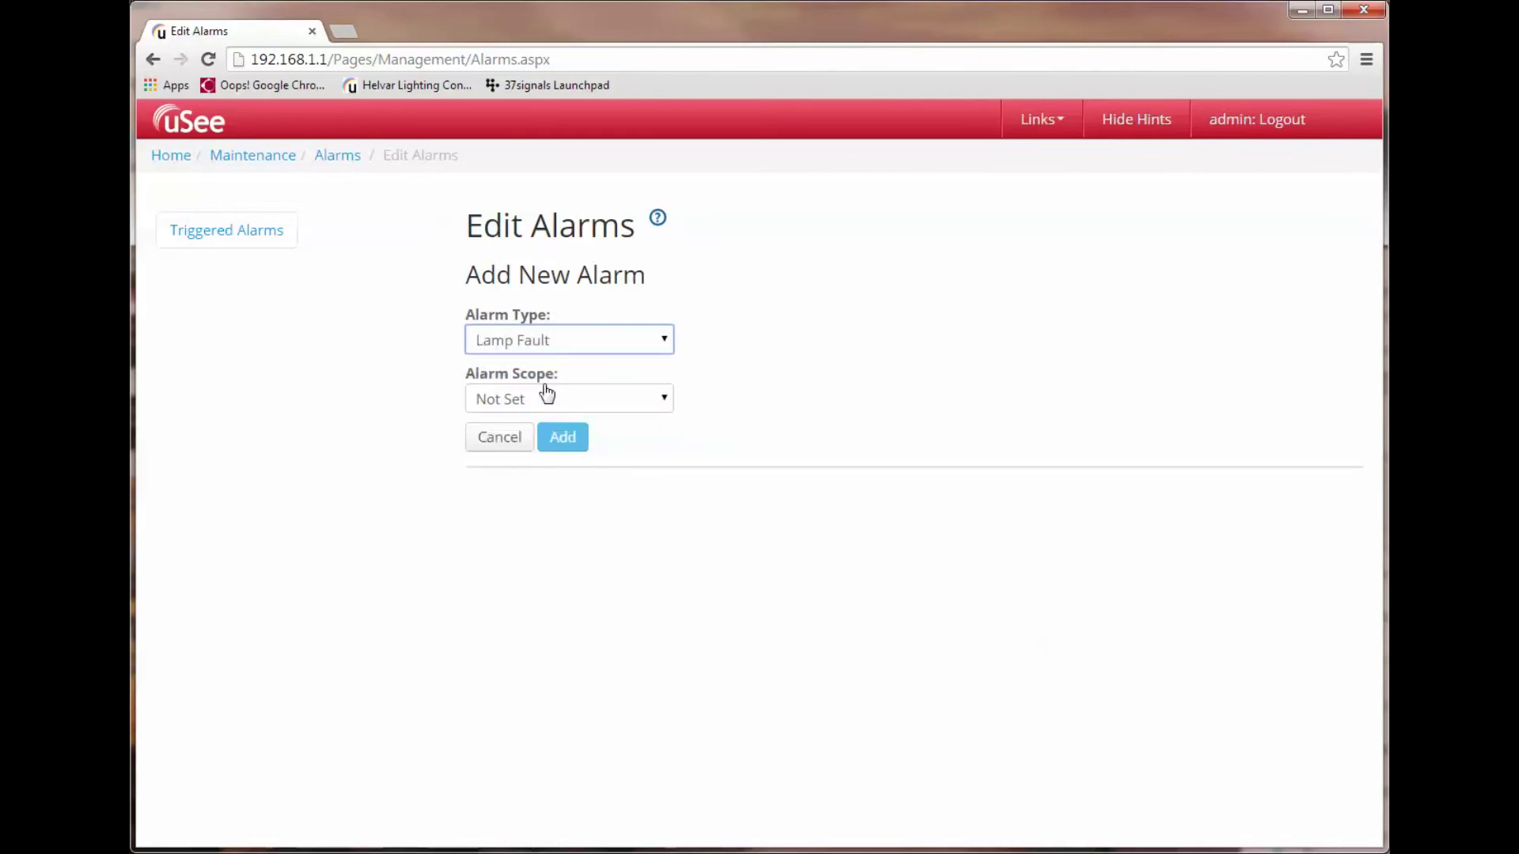
{"action": "left_click", "coordinate": [664, 401]}
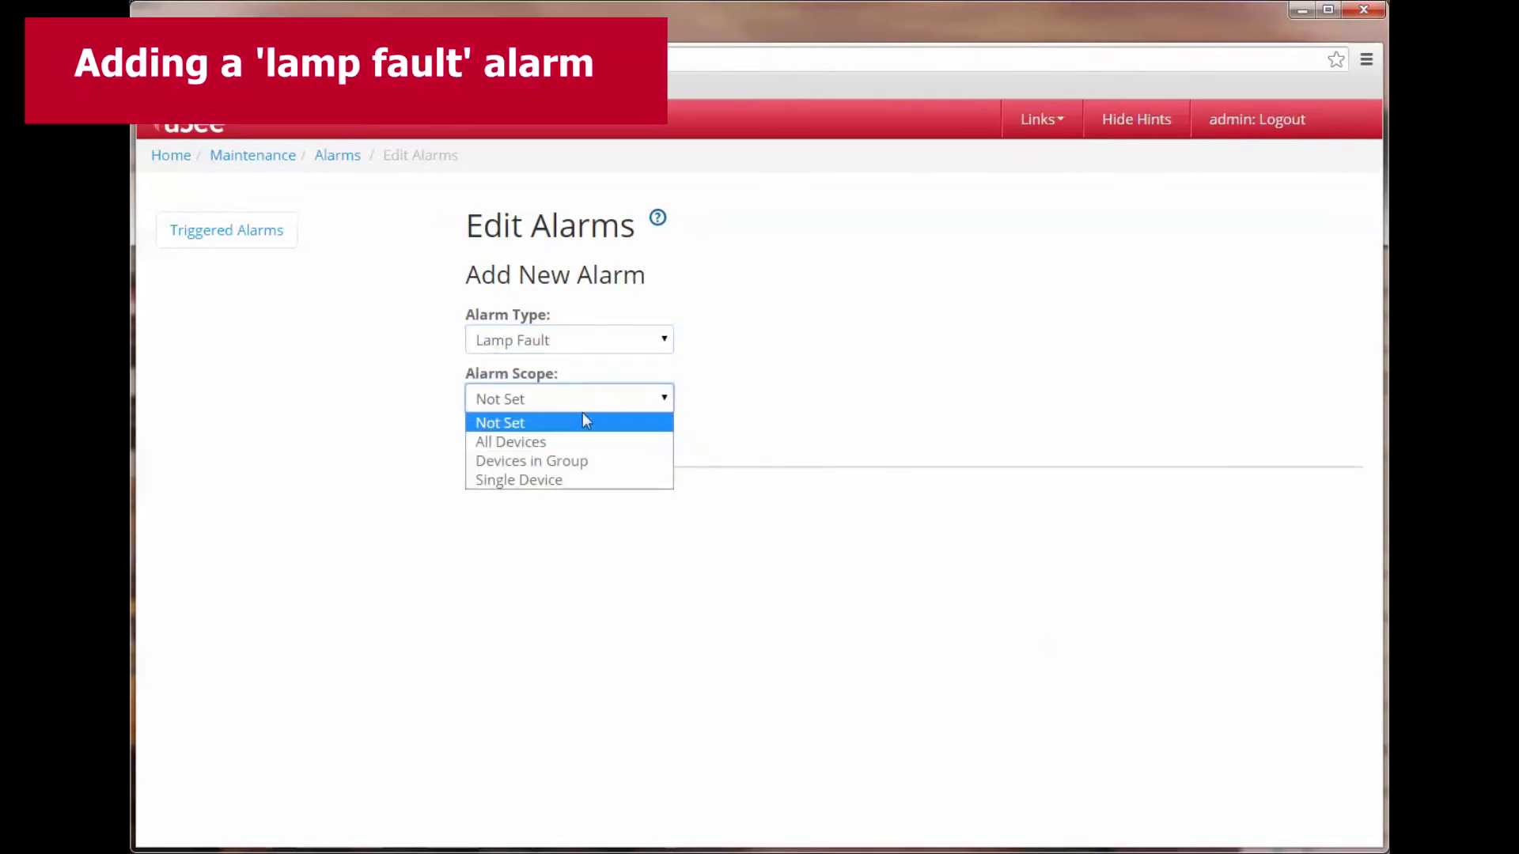
{"action": "left_click", "coordinate": [562, 464]}
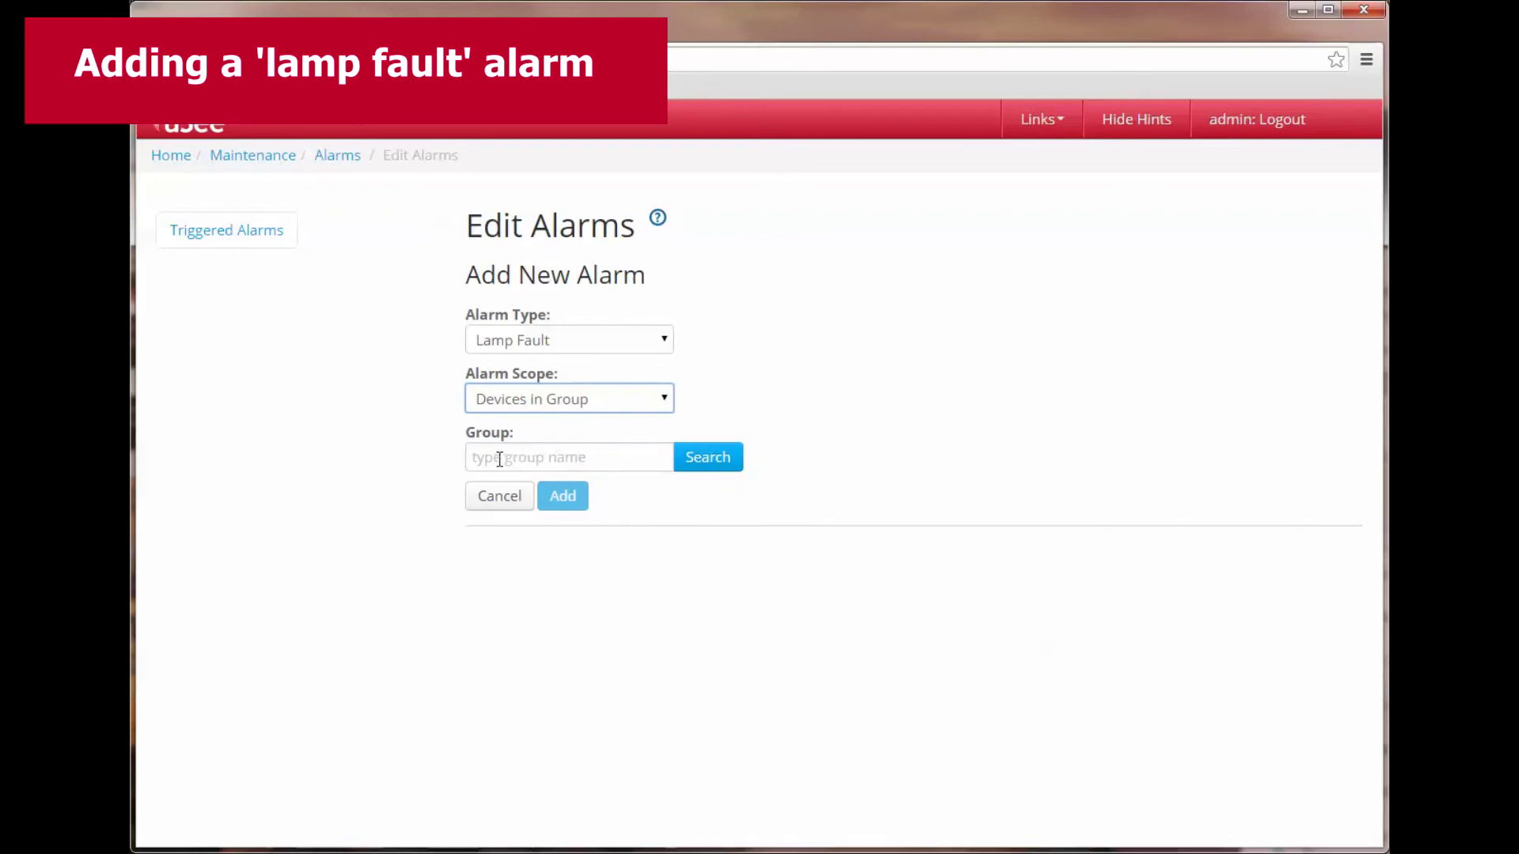
- Select group 111 : Main Corridor as the alarm's group
{"action": "left_click", "coordinate": [707, 462]}
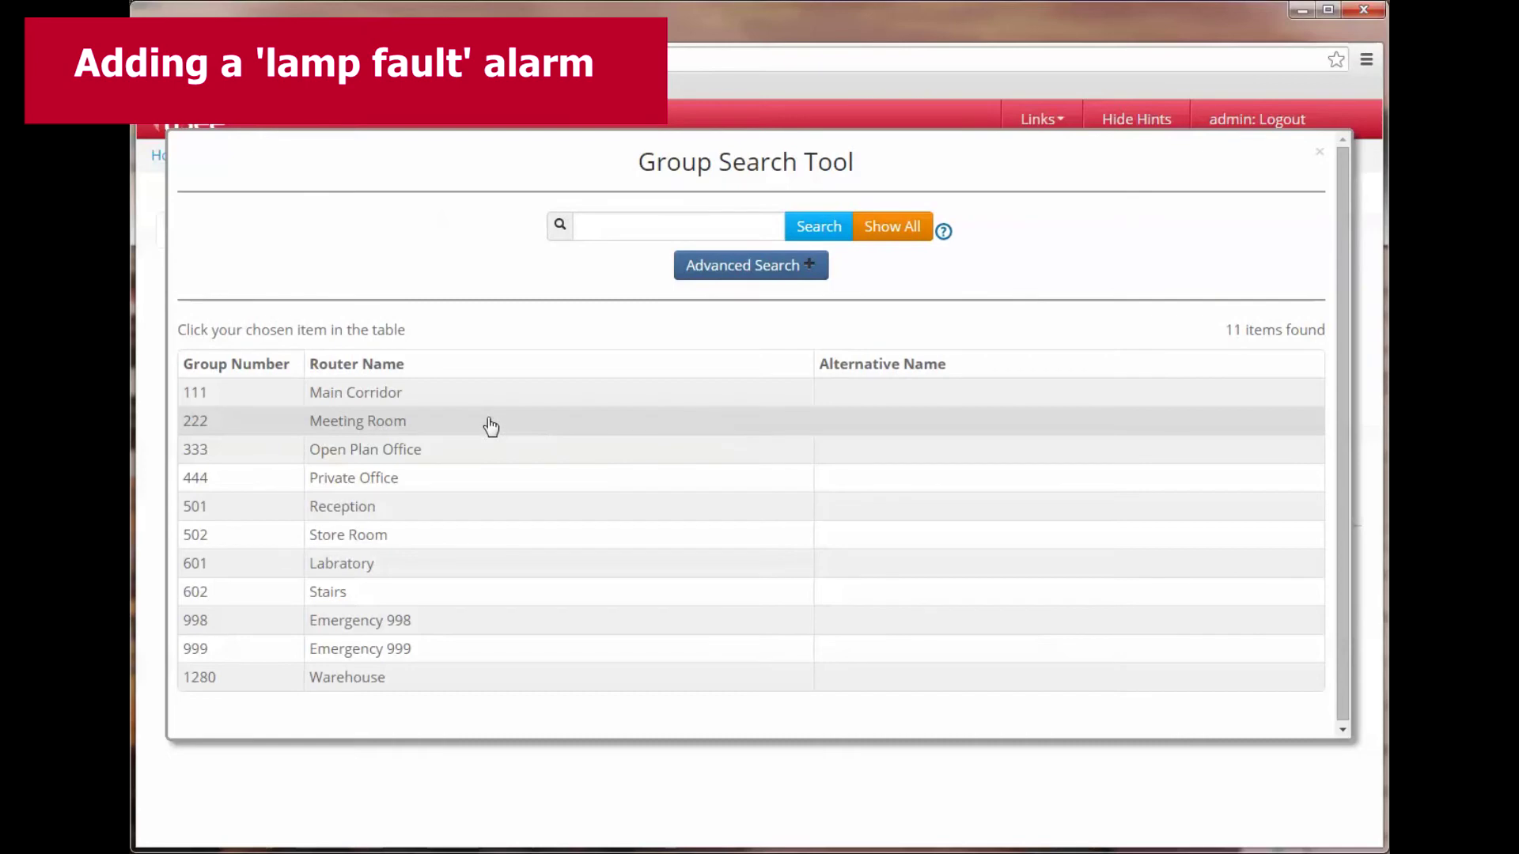
{"action": "left_click", "coordinate": [939, 403]}
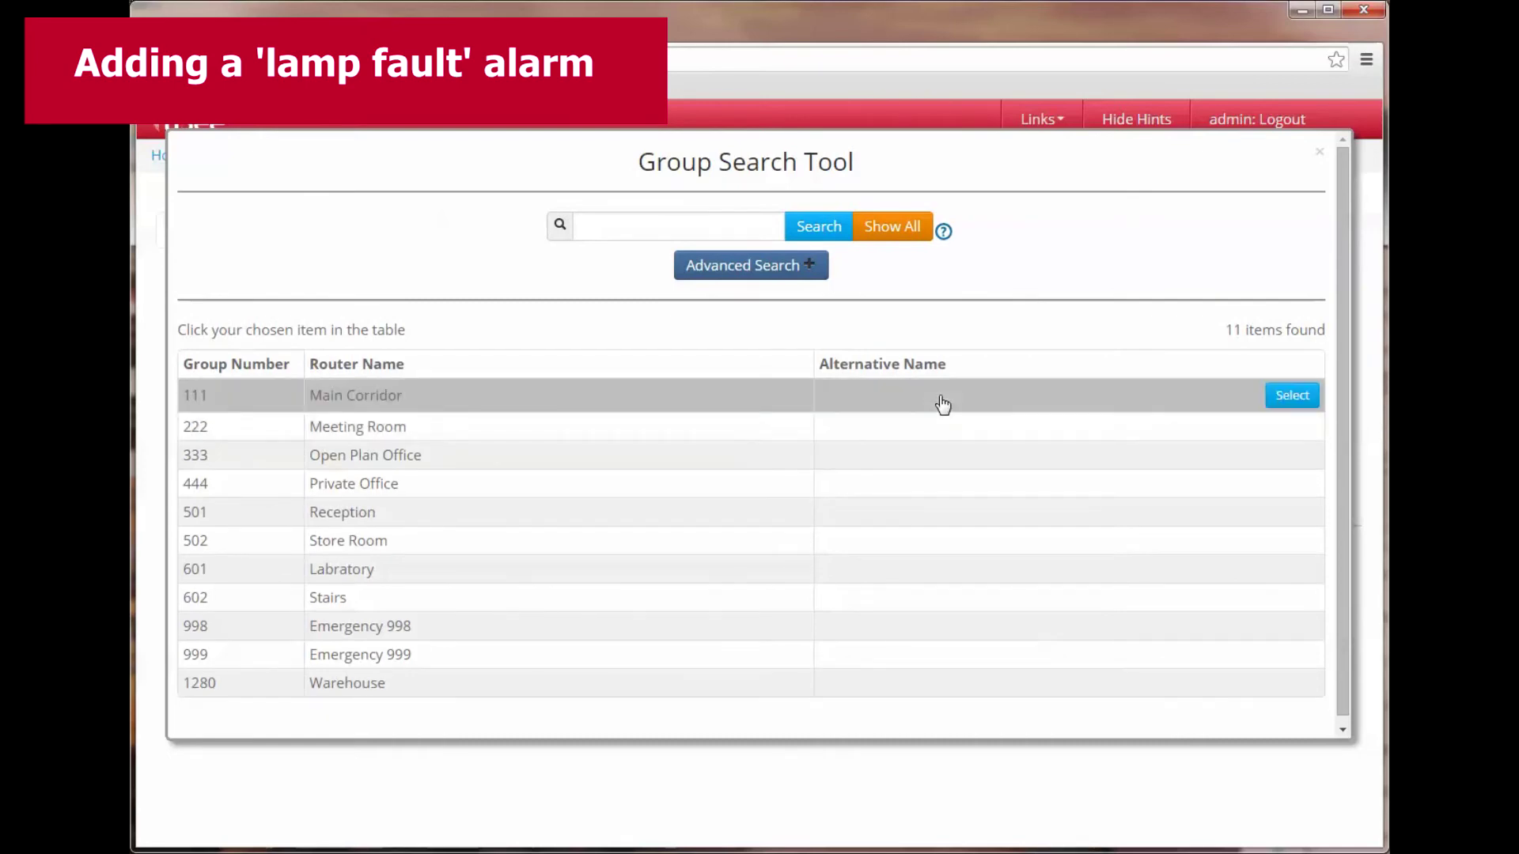
{"action": "left_click", "coordinate": [1288, 396]}
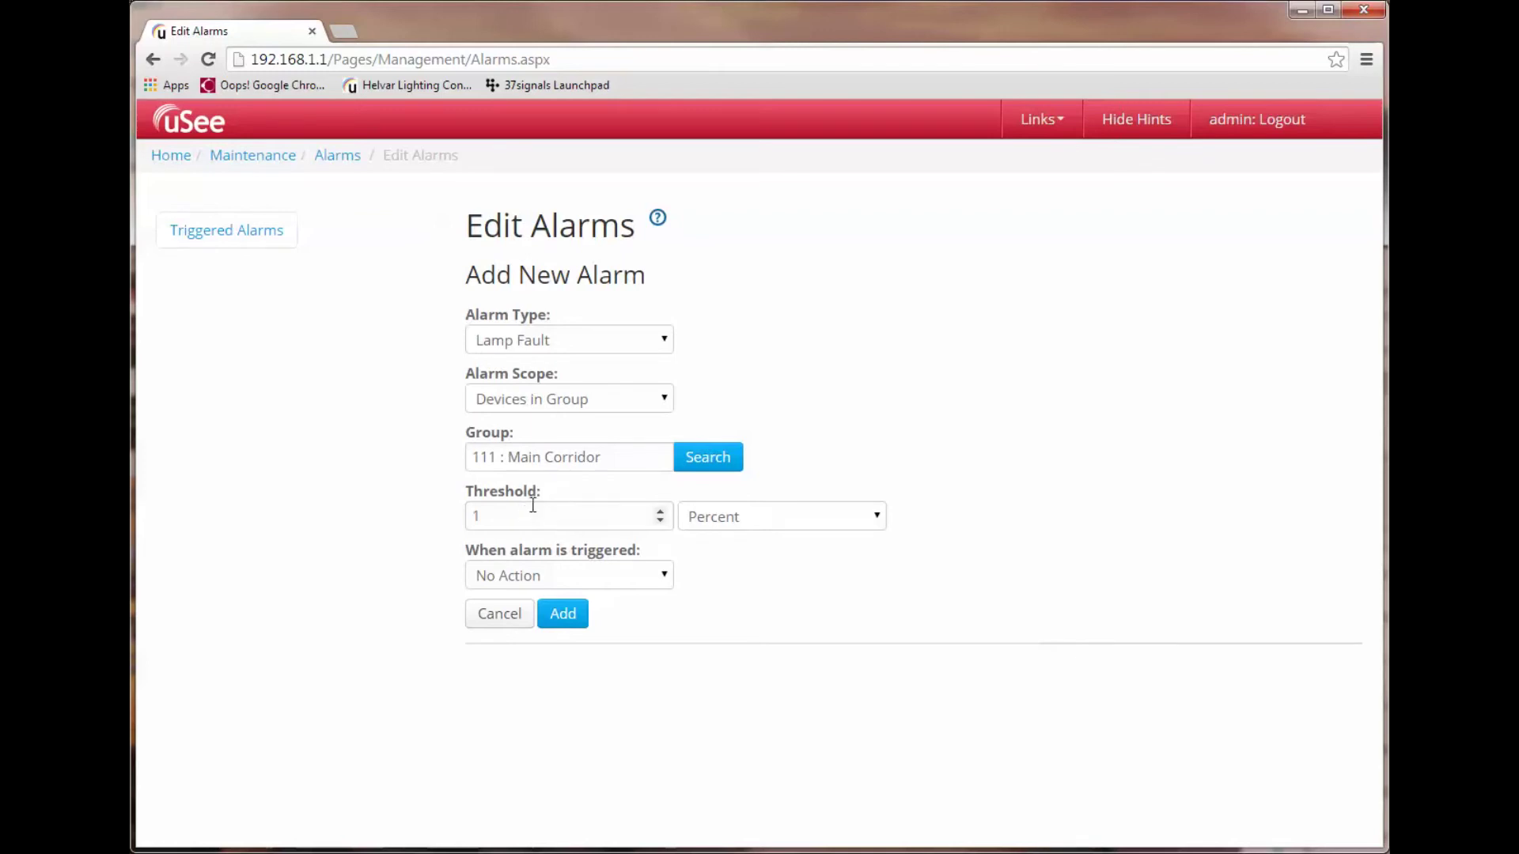
- Set the alarm threshold to 10 Percent
{"action": "left_click", "coordinate": [878, 519]}
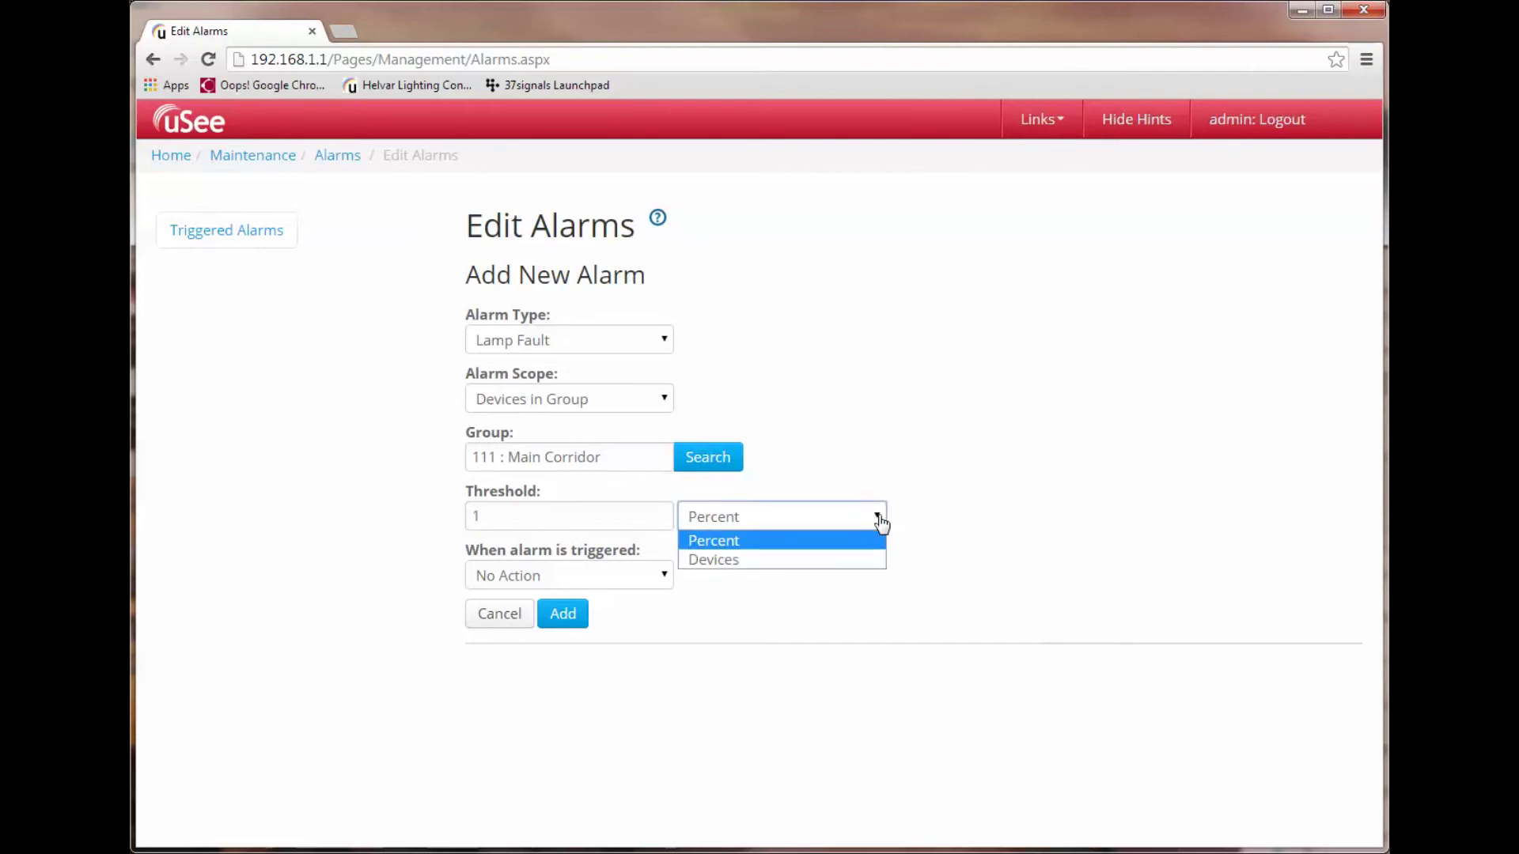
{"action": "left_click", "coordinate": [716, 523]}
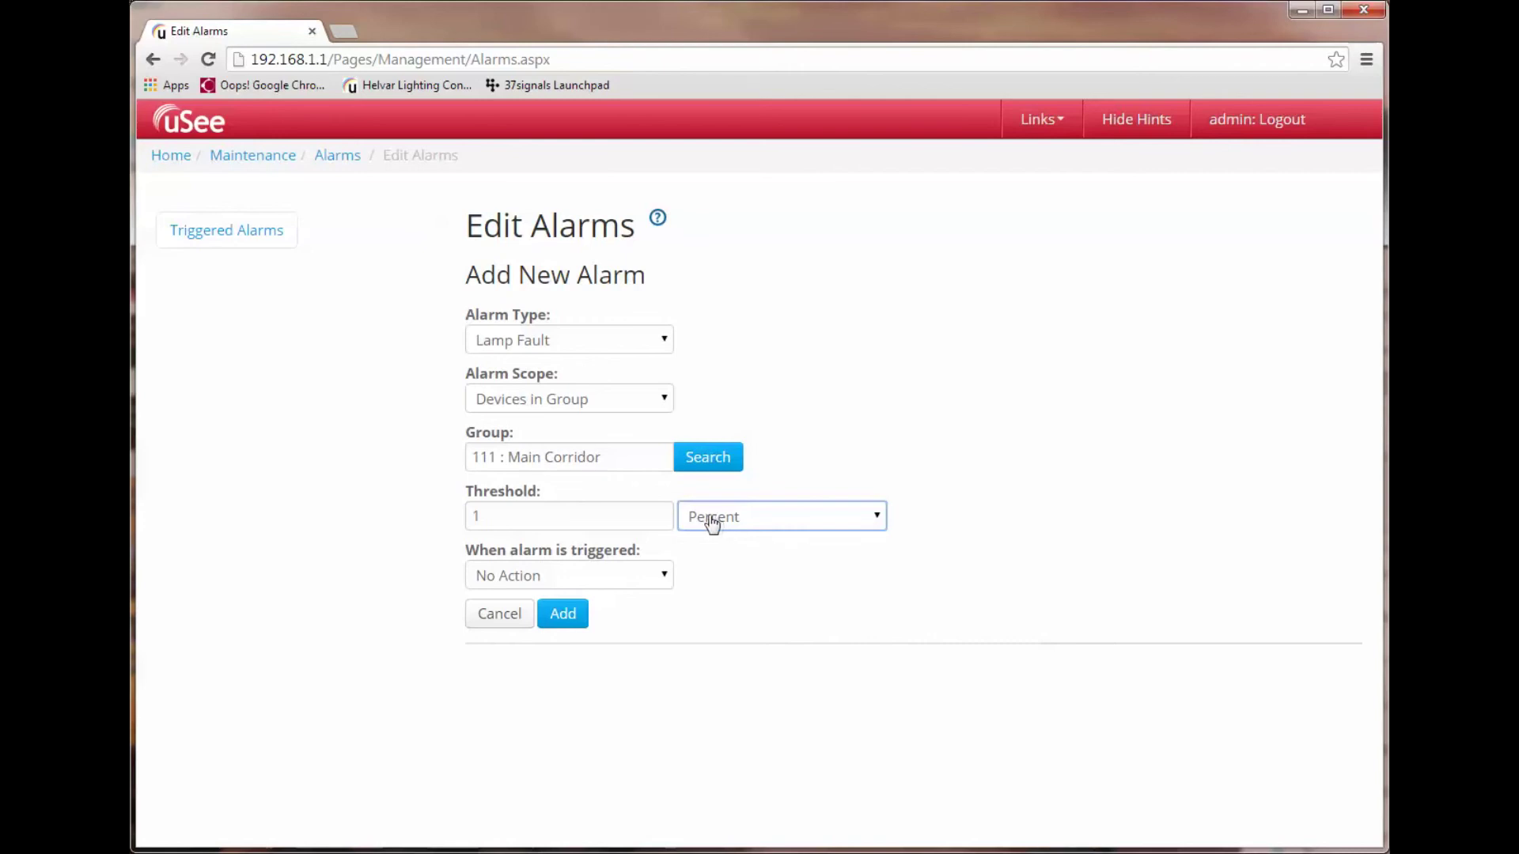
{"action": "left_click", "coordinate": [479, 519]}
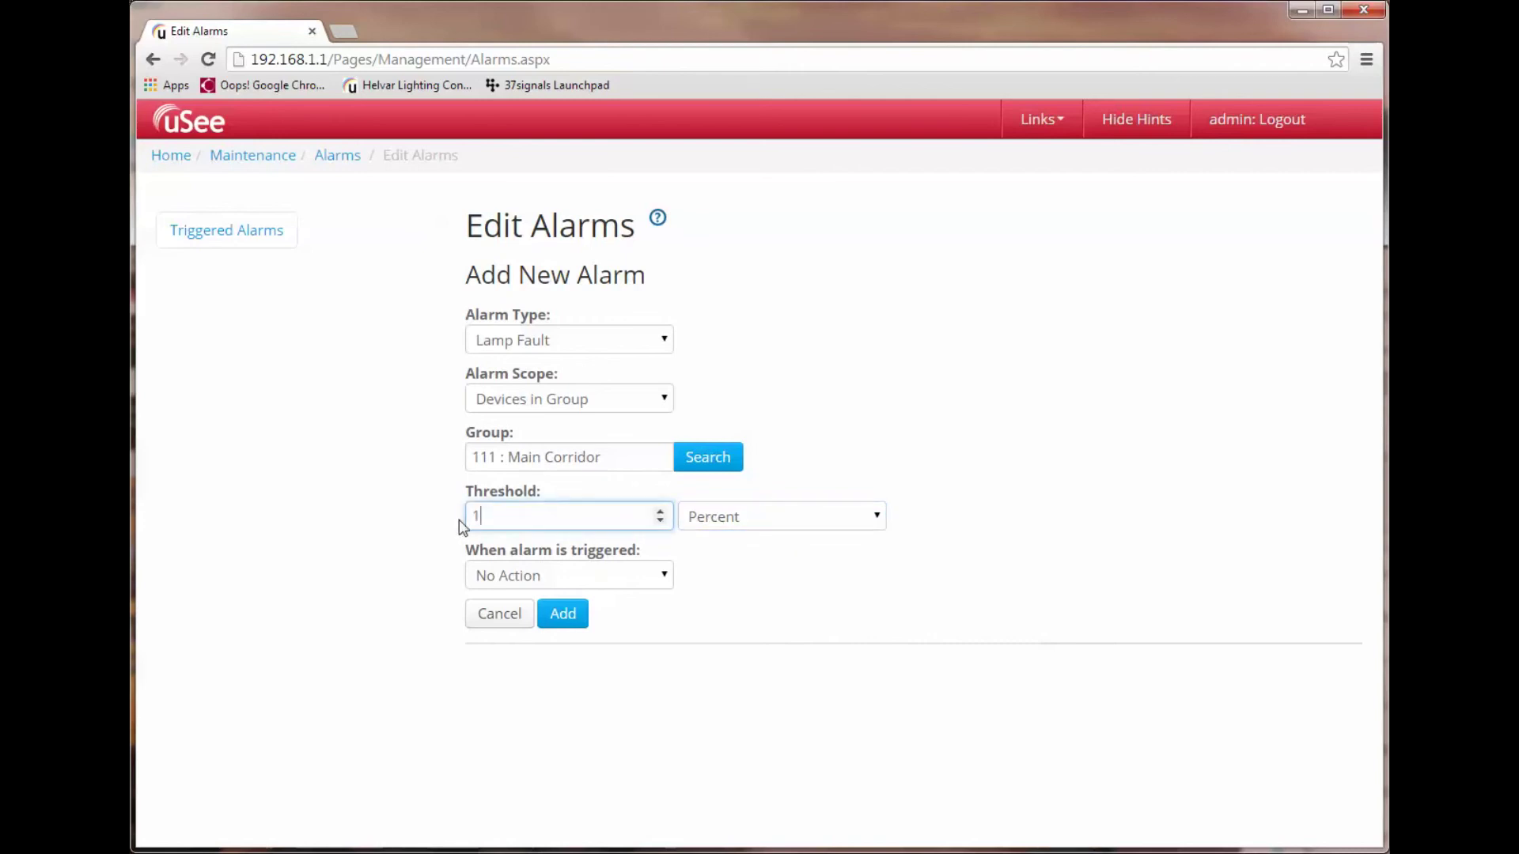
{"action": "type", "text": "0"}
{"action": "key", "text": "Tab"}
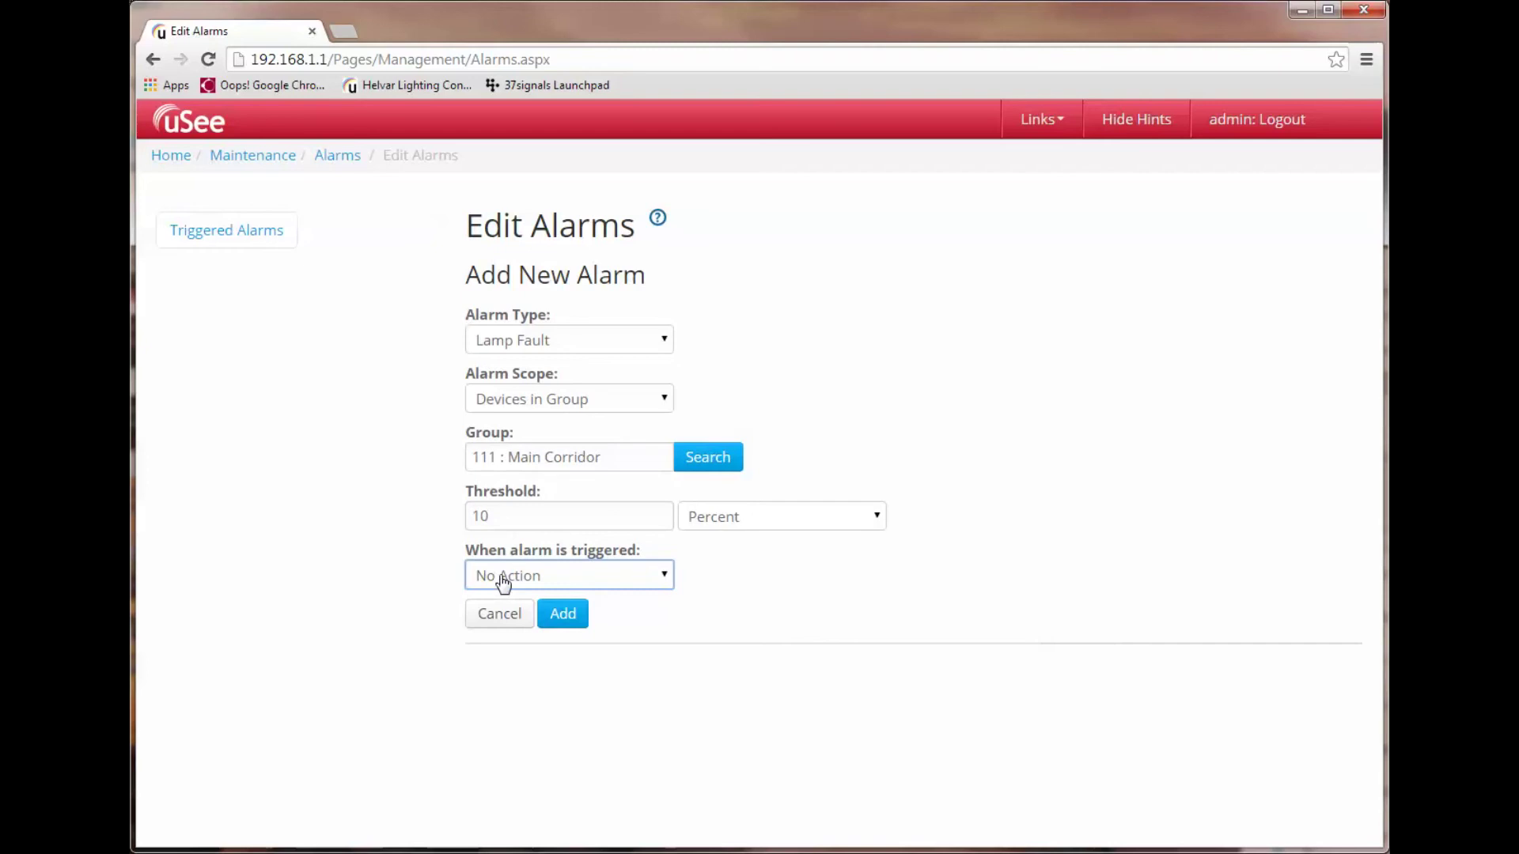
- Make the alarm send an email when triggered and save it
{"action": "left_click", "coordinate": [666, 576]}
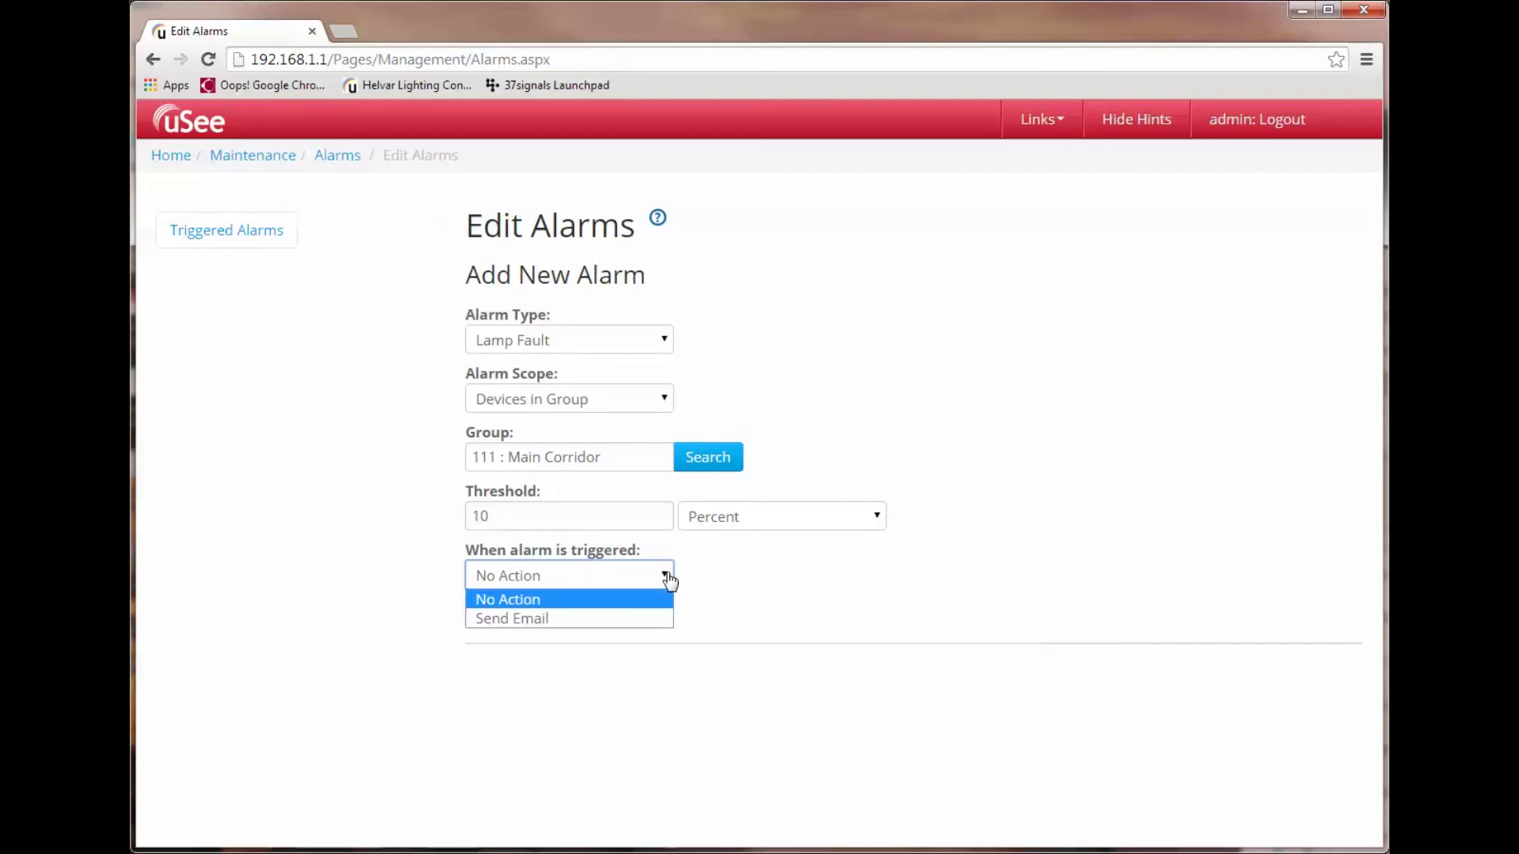
{"action": "left_click", "coordinate": [518, 624]}
{"action": "left_click", "coordinate": [563, 617]}
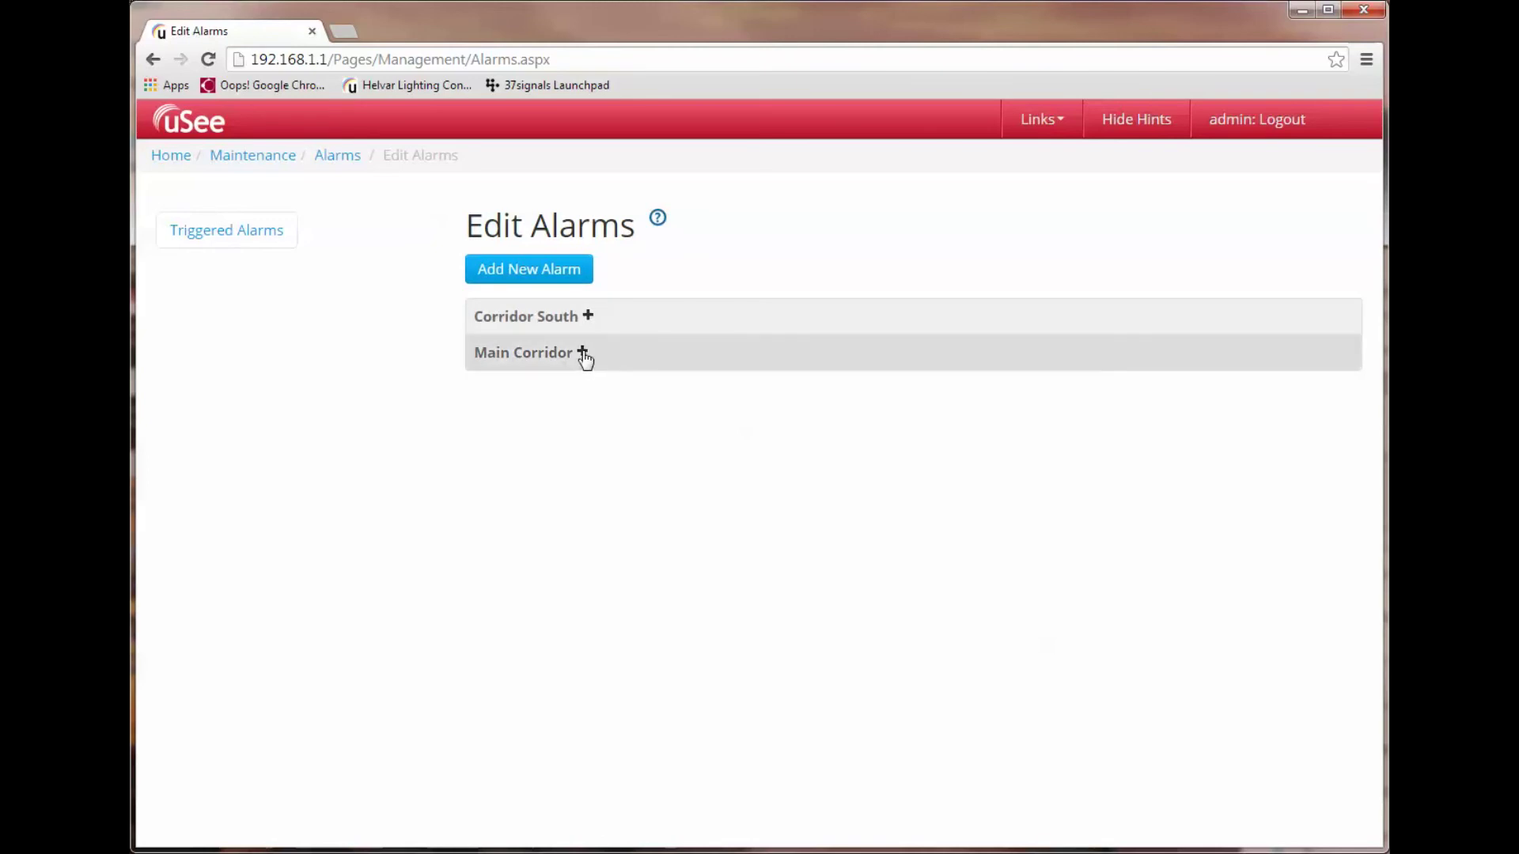
- Expand Main Corridor and its Lamp Fault alarm to show the 10% threshold and zero devices tested
{"action": "left_click", "coordinate": [583, 356]}
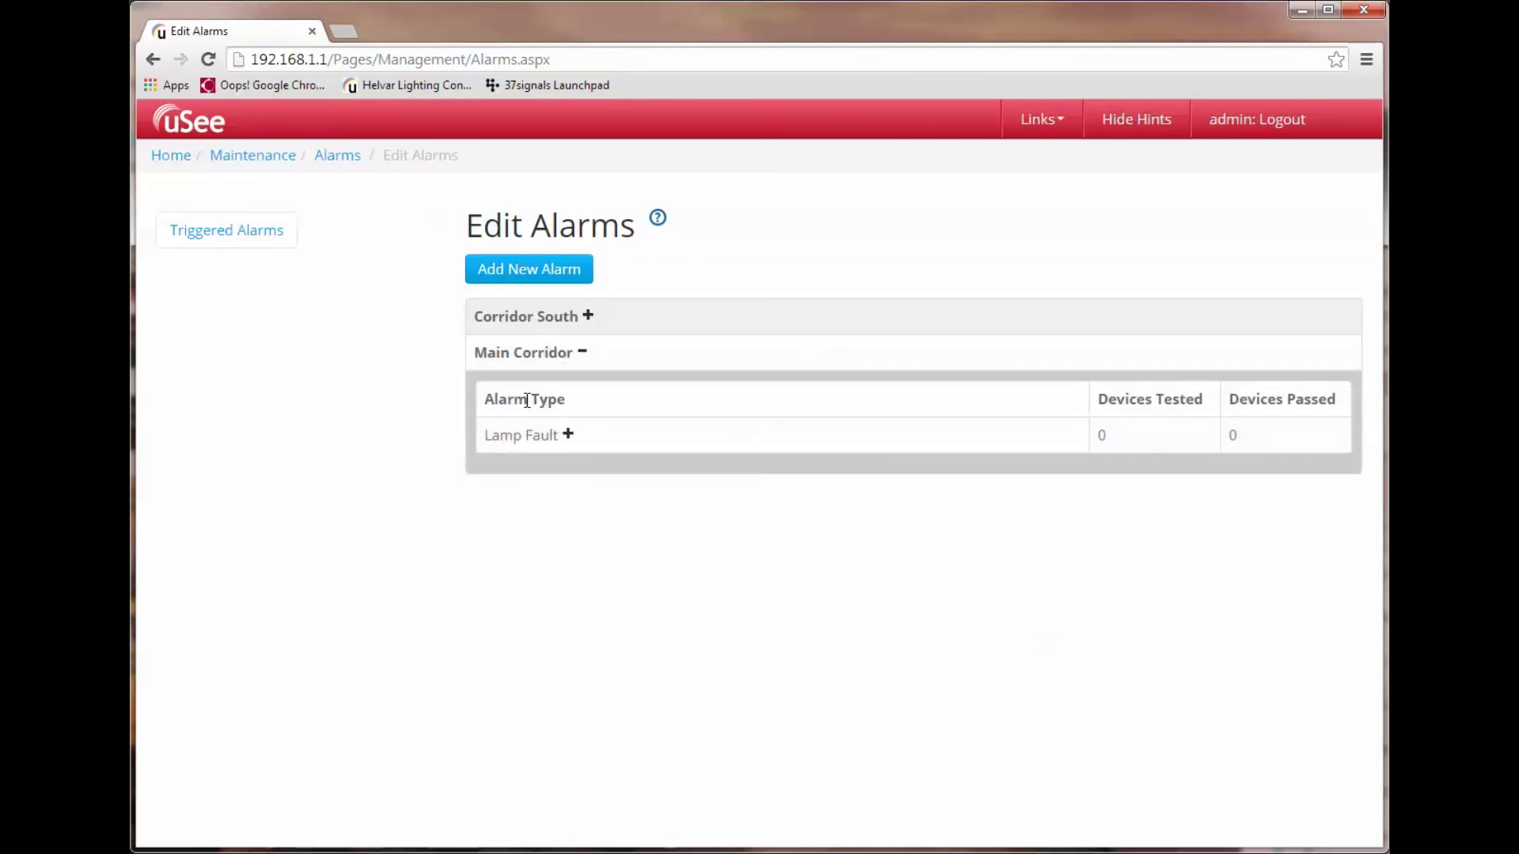
{"action": "left_click", "coordinate": [568, 436]}
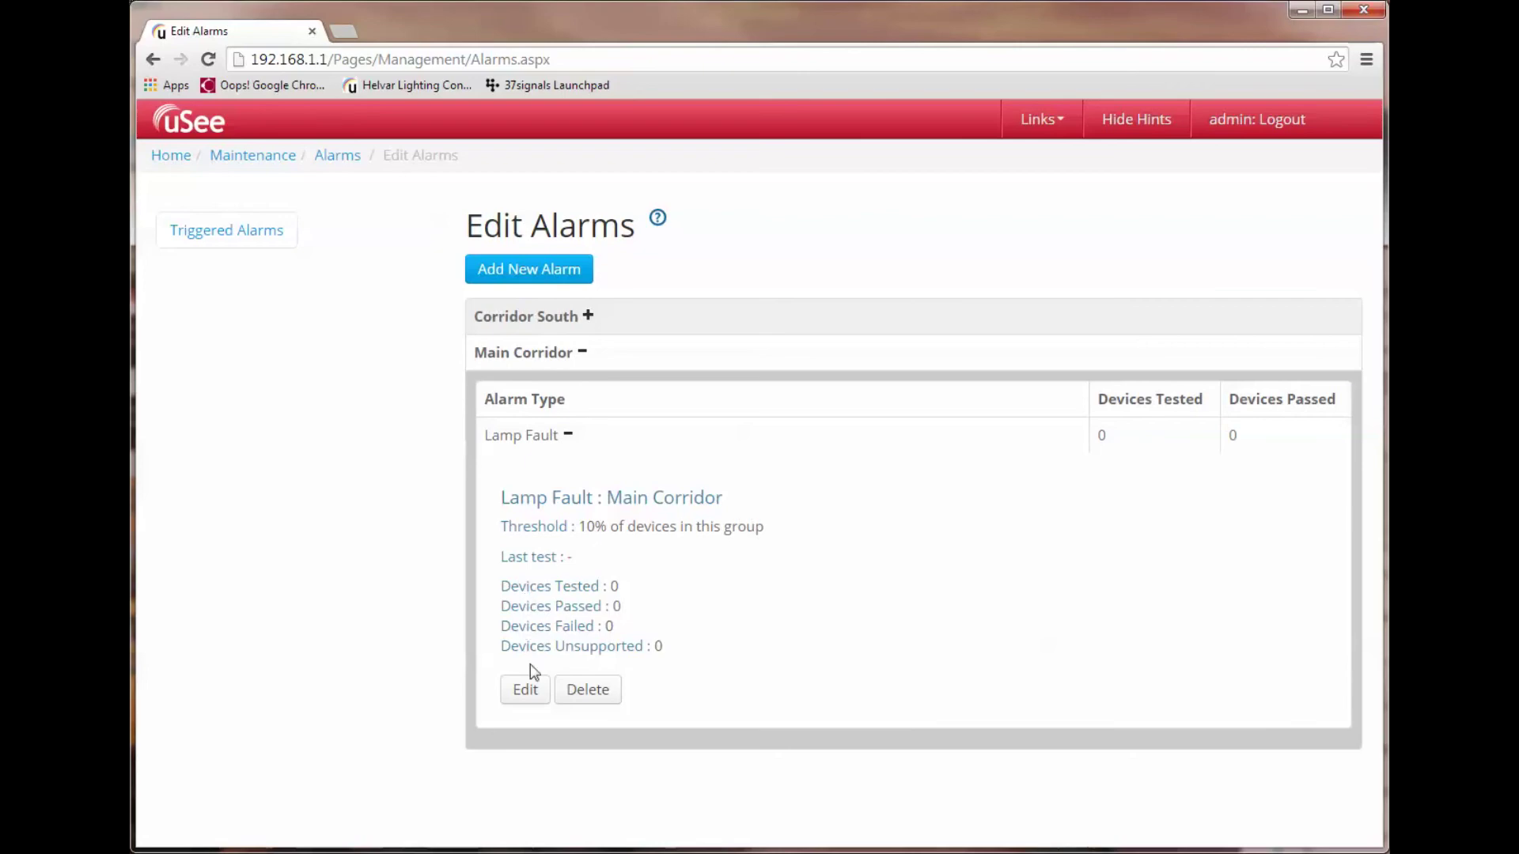
- Go to Triggered Alarms, which still lists only Corridor South : Burn Hours with 1 device failed
{"action": "left_click", "coordinate": [227, 237]}
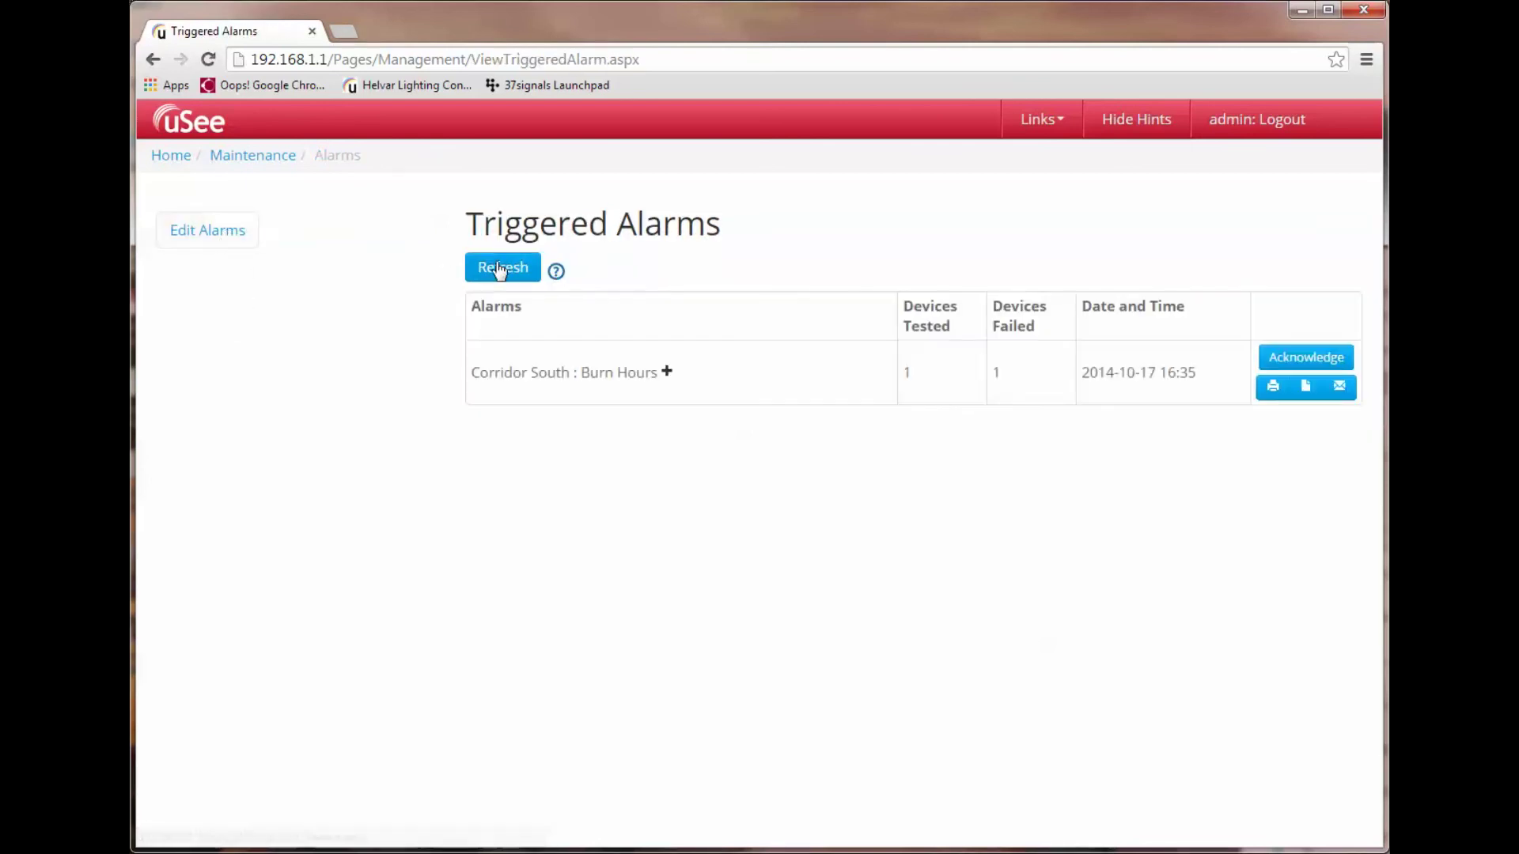